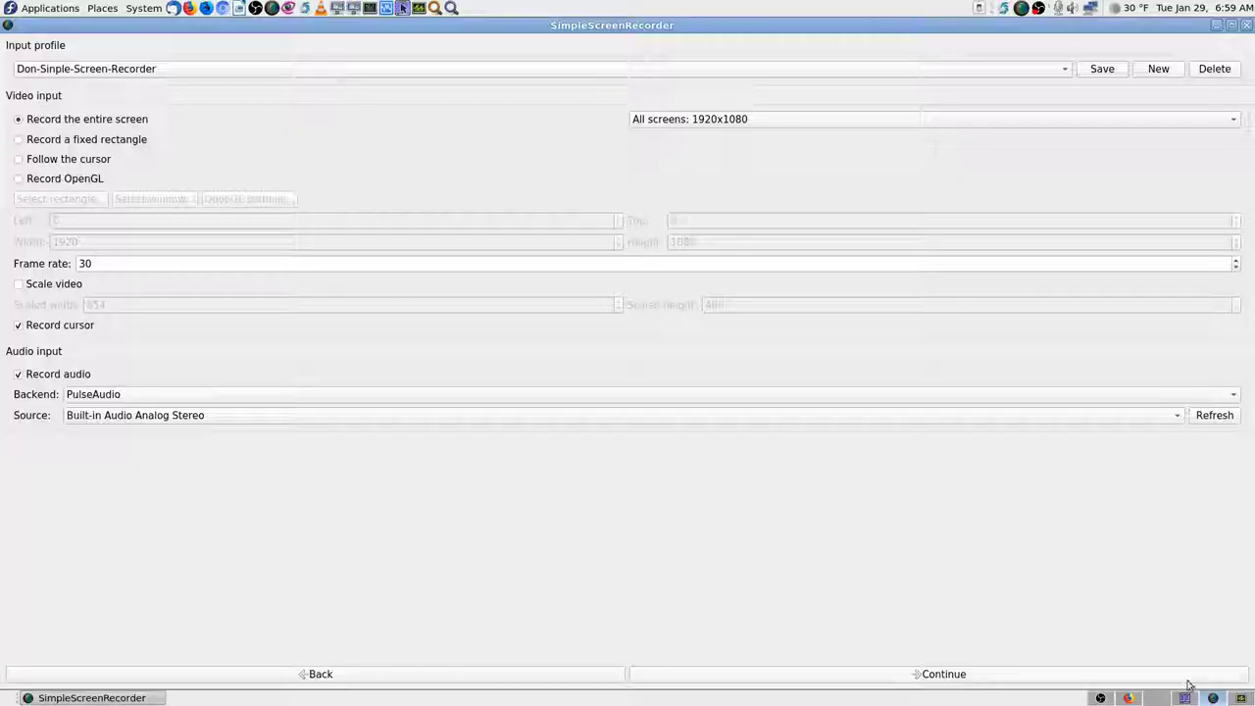
Bring SimpleScreenRecorder forward, go back to welcome, and reopen the full 1920x1080 30 fps input settings.
click(1211, 697)
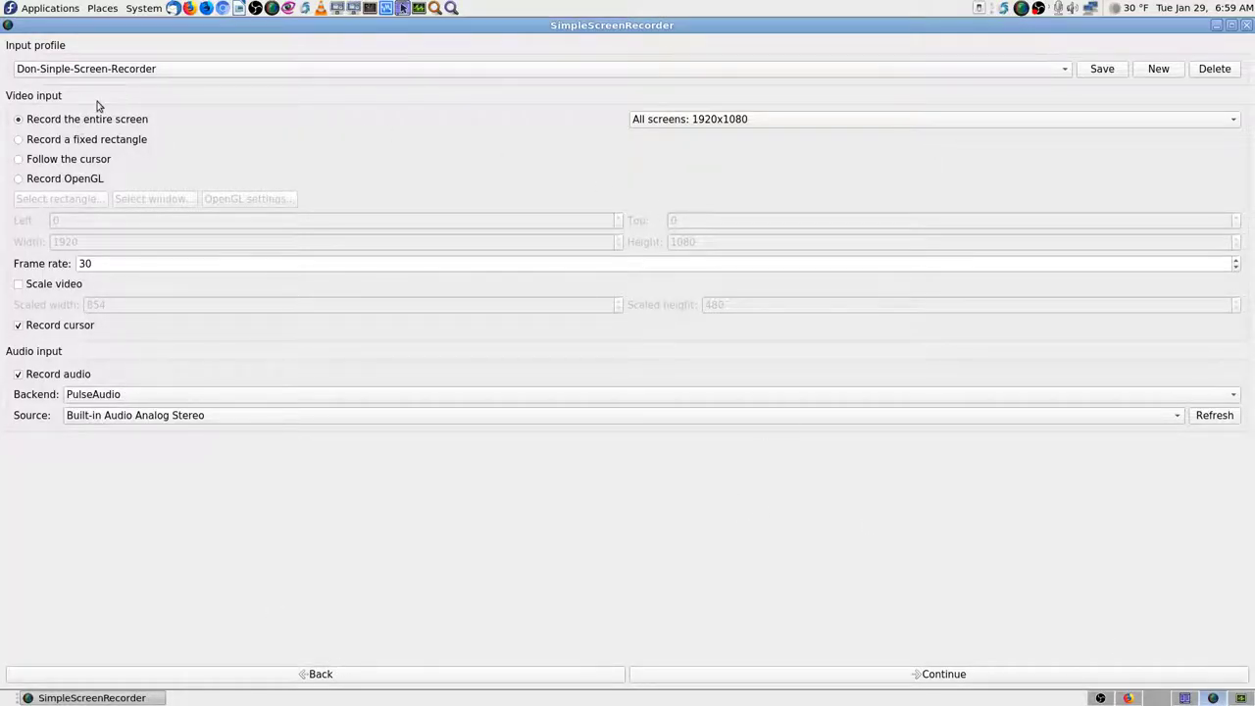
click(325, 673)
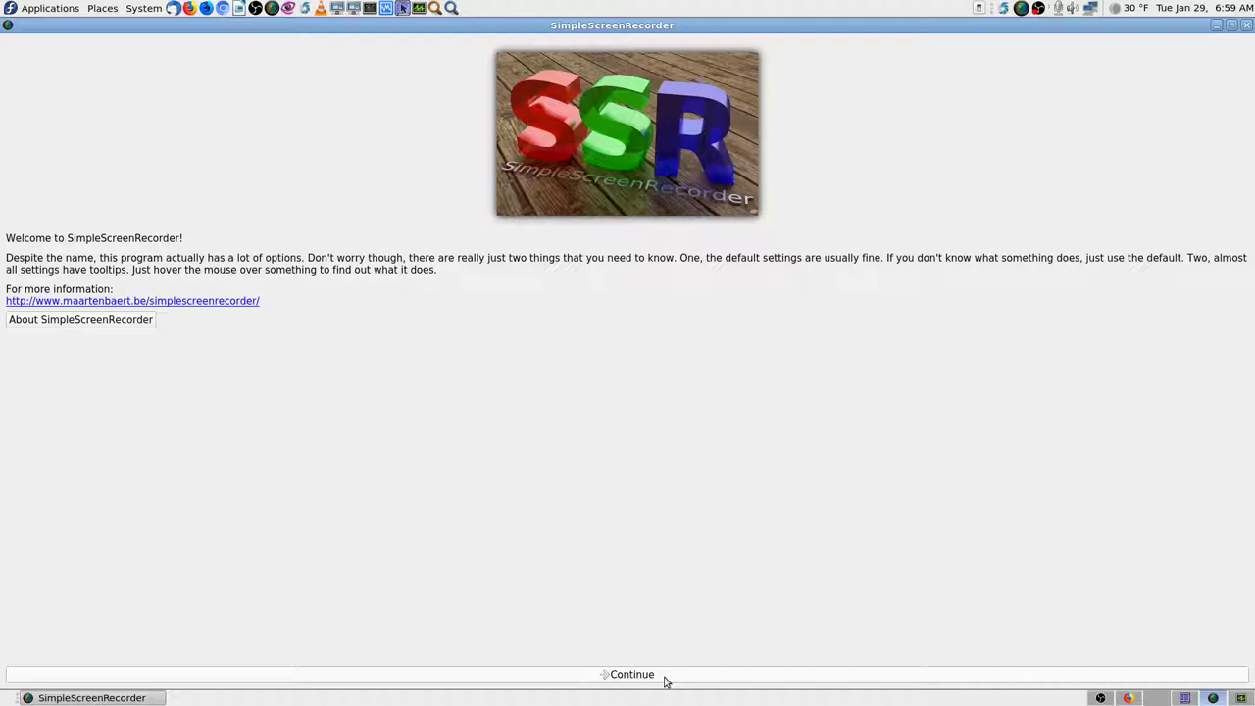
click(1231, 25)
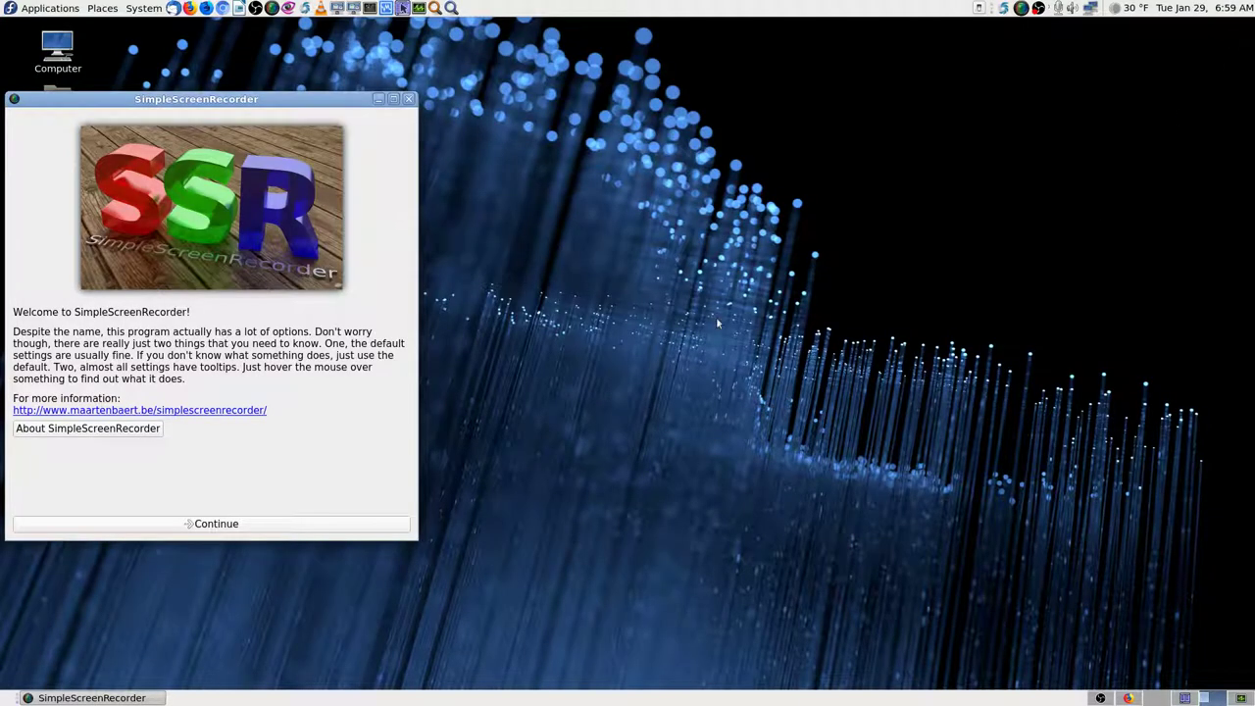
click(393, 99)
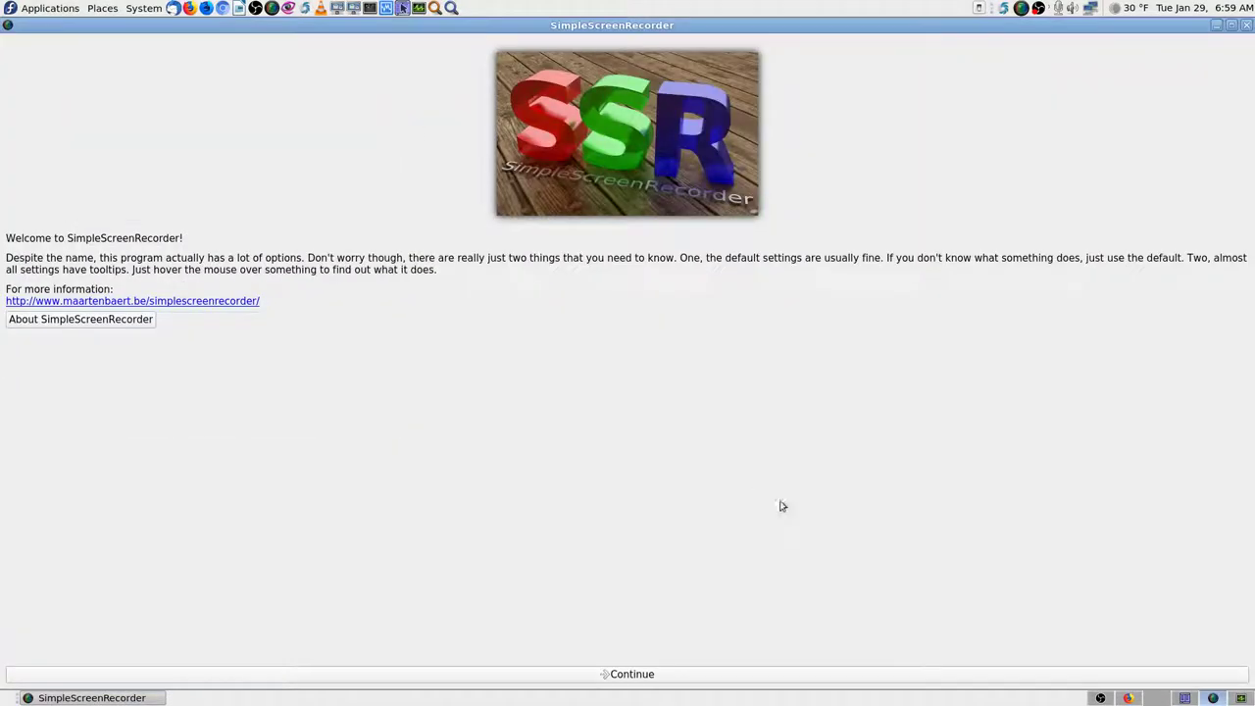
click(677, 679)
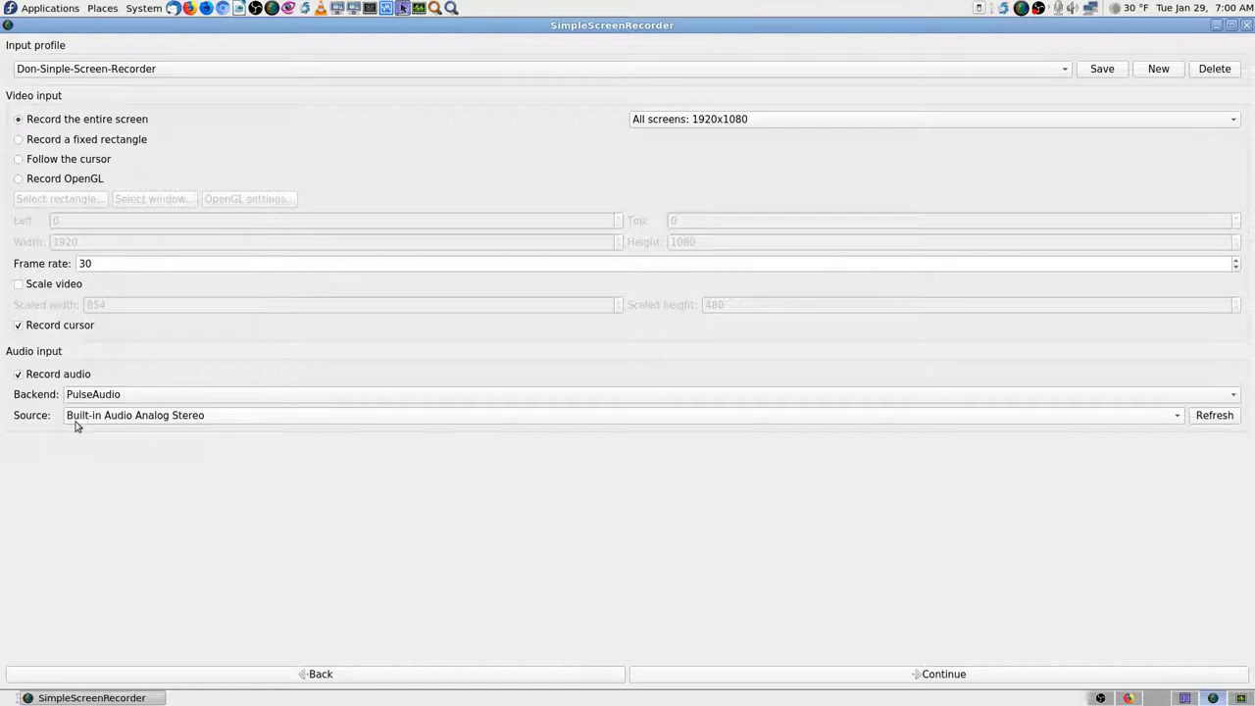
Move on to the output settings and list the x264 presets, ultrafast through placebo.
click(888, 677)
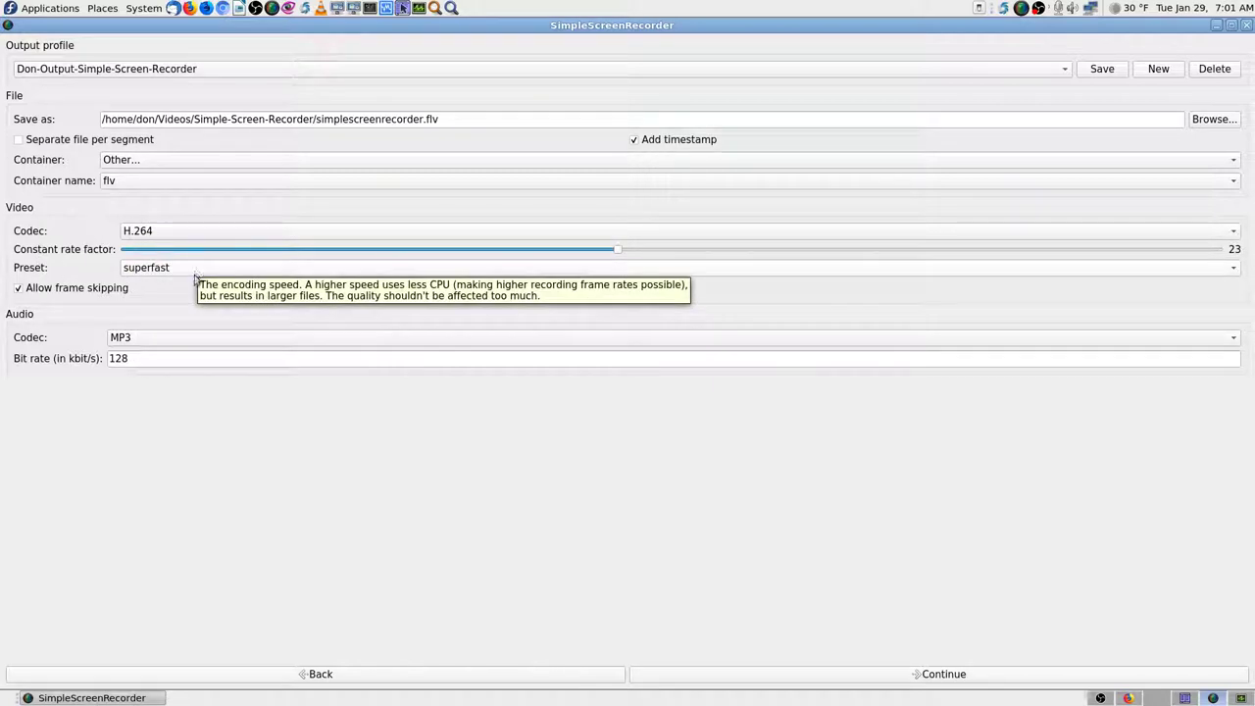
click(194, 276)
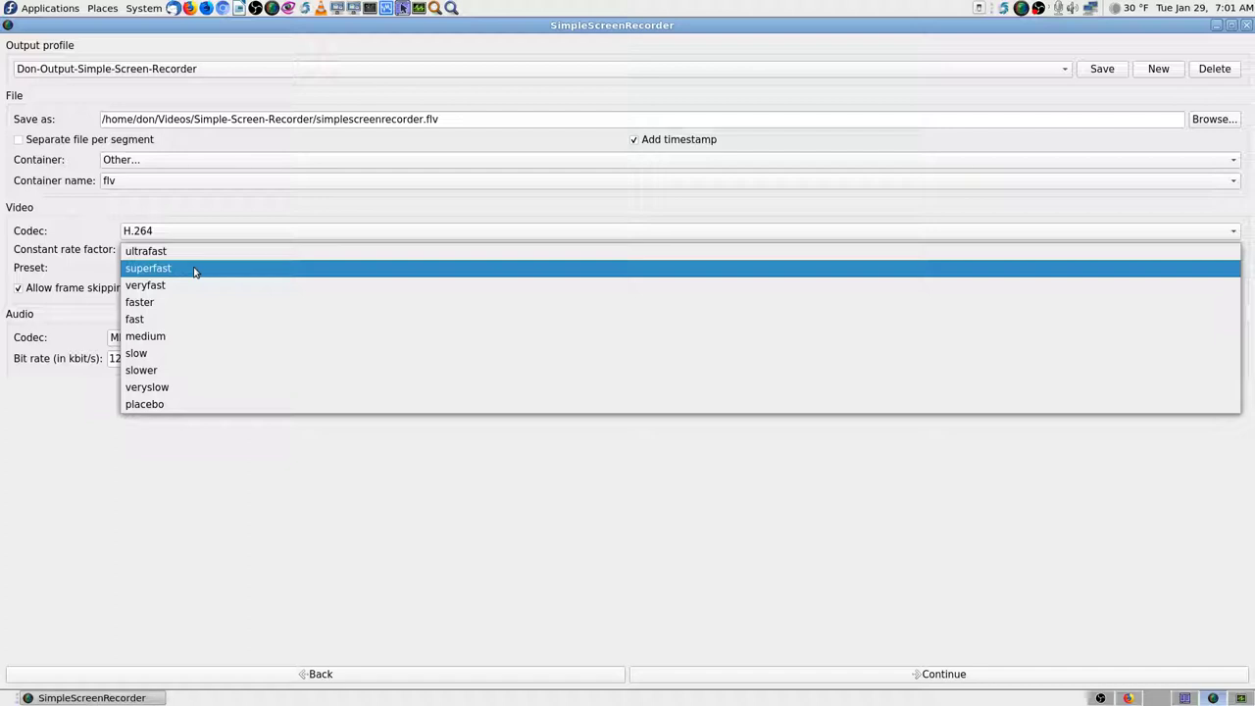
Keep the H.264 preset at superfast and leave Allow frame skipping checked.
click(194, 270)
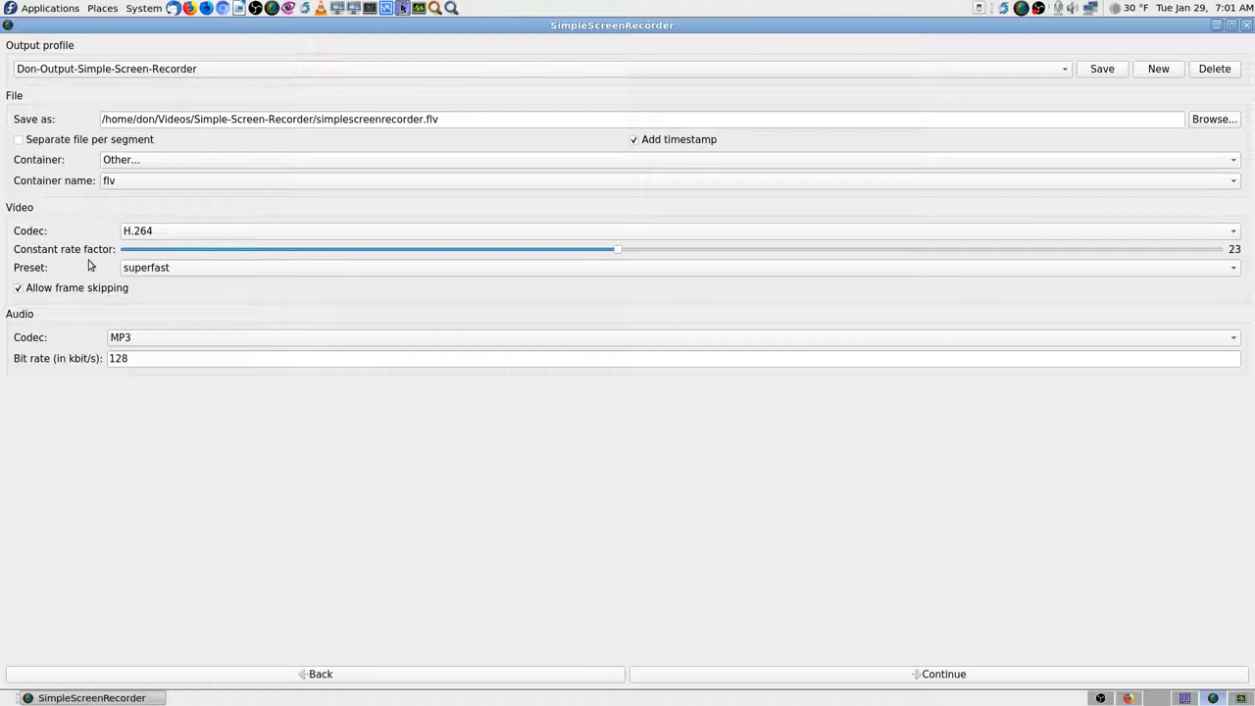
click(191, 268)
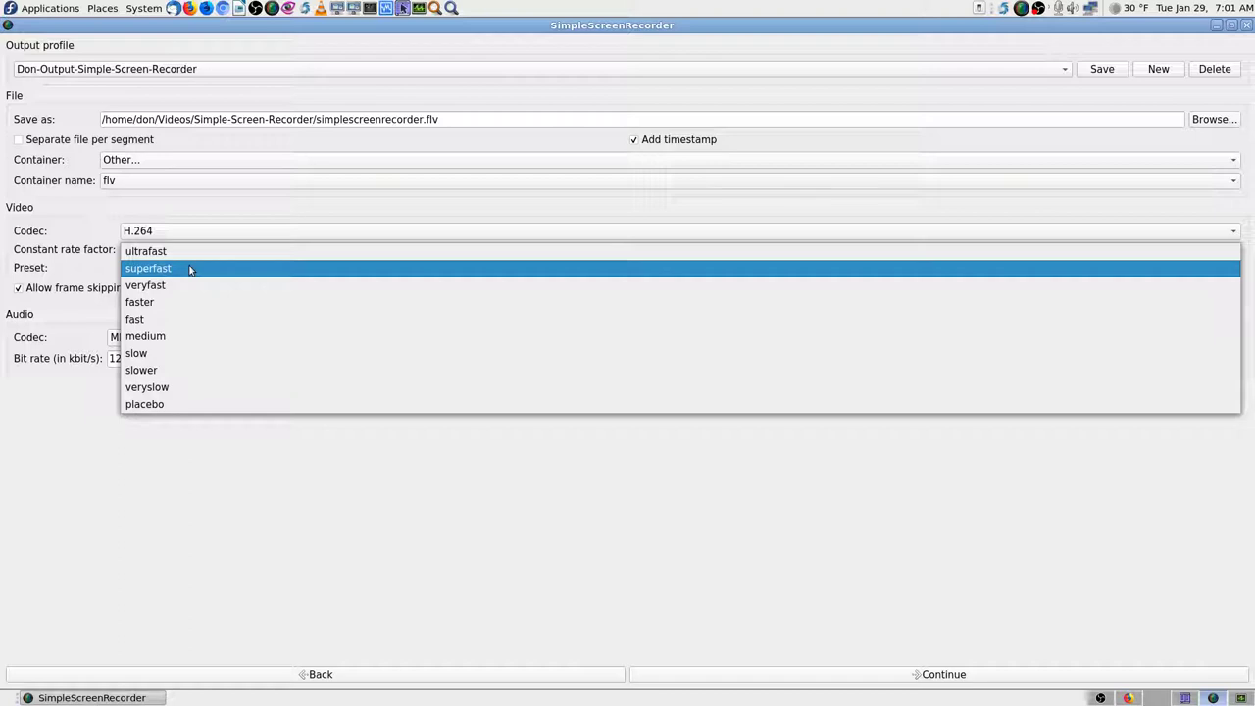
click(189, 268)
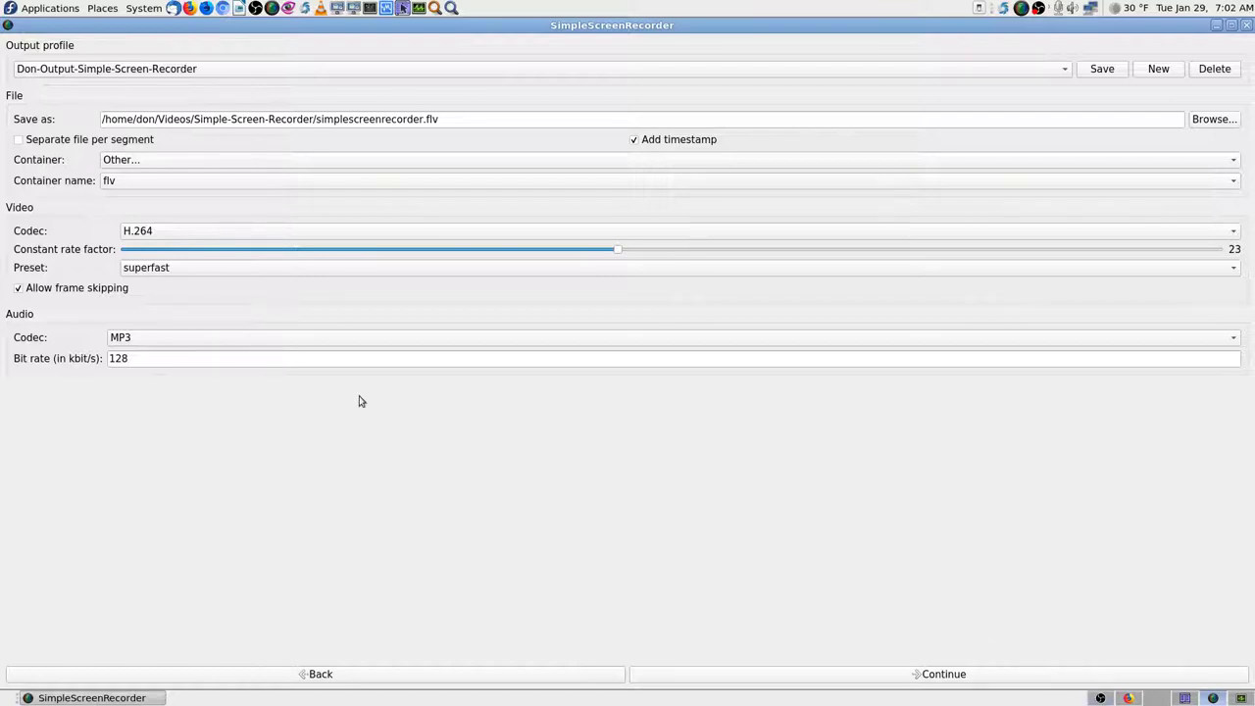
click(17, 287)
mouse_move(113, 299)
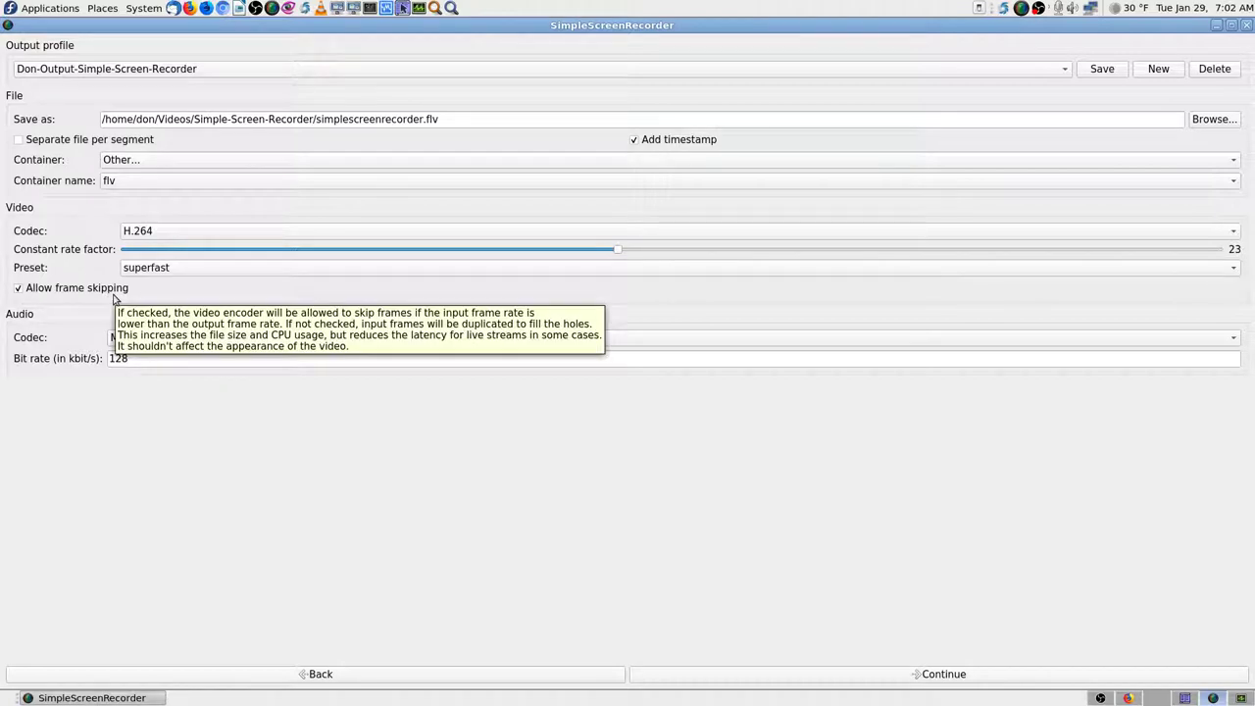
On the recording page, run a live preview to check screen and audio, then stop it.
click(829, 677)
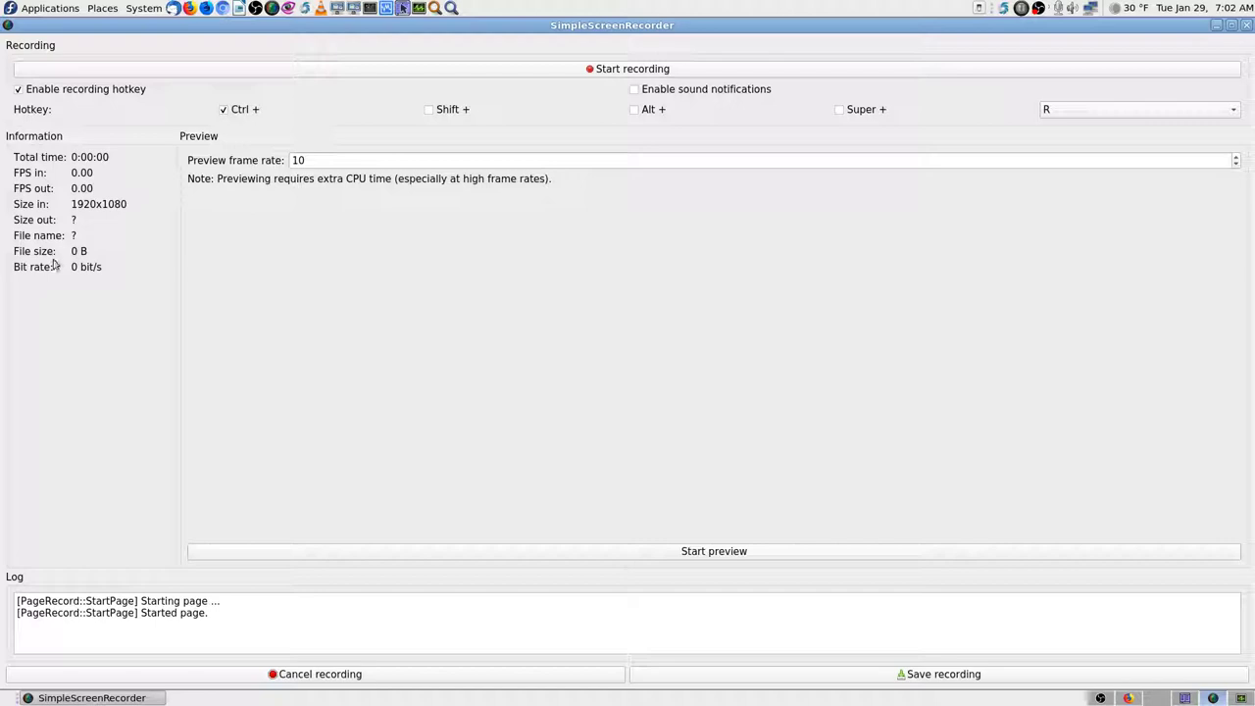
click(647, 552)
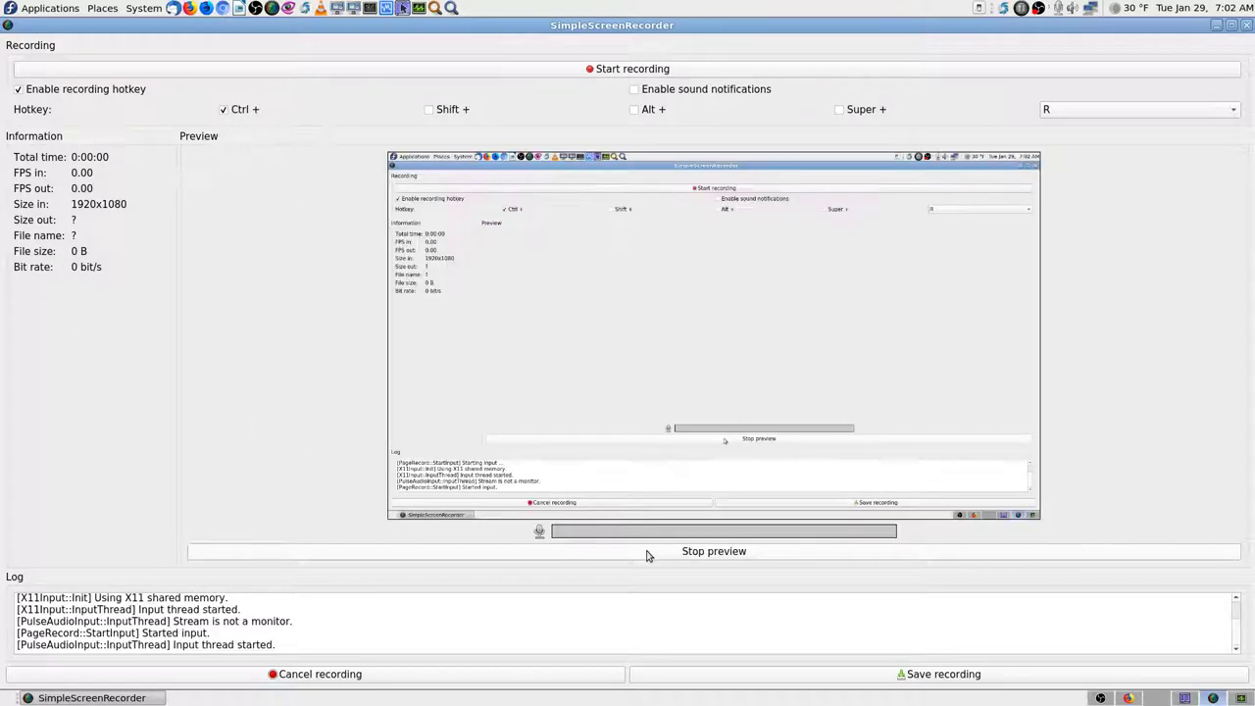
click(751, 554)
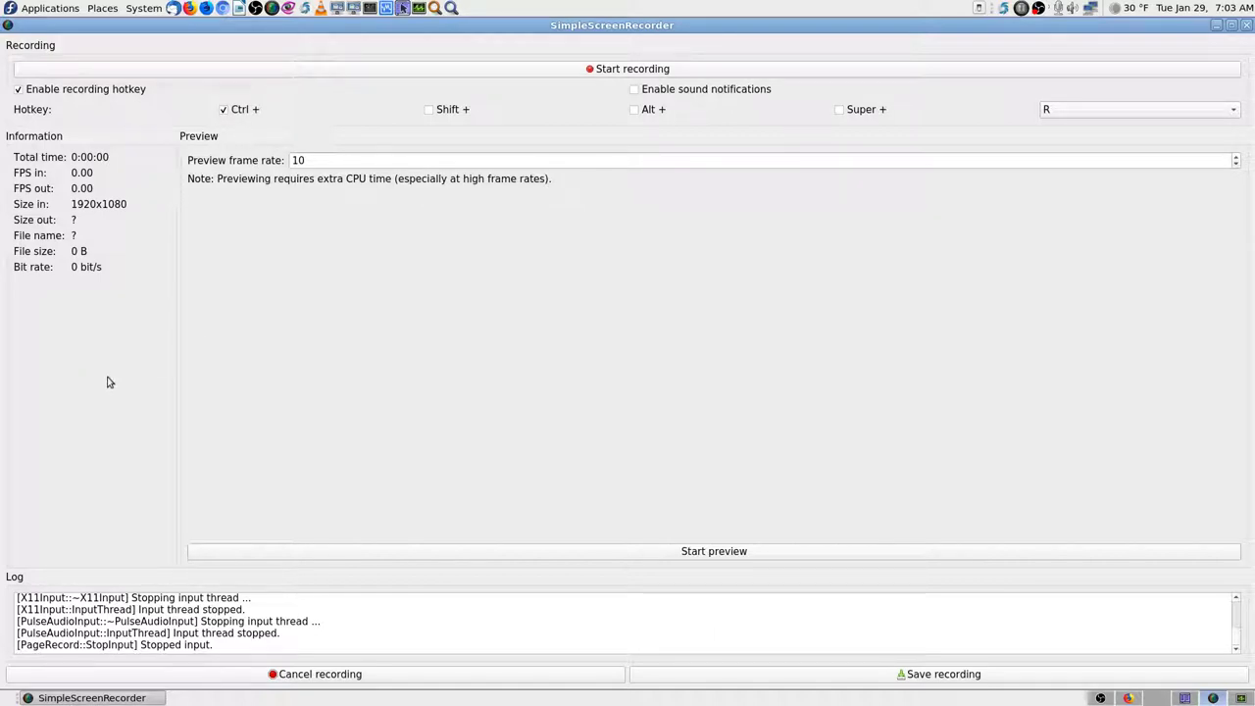
Return to the output page and list profiles such as Live Stream and YouTube.
click(370, 677)
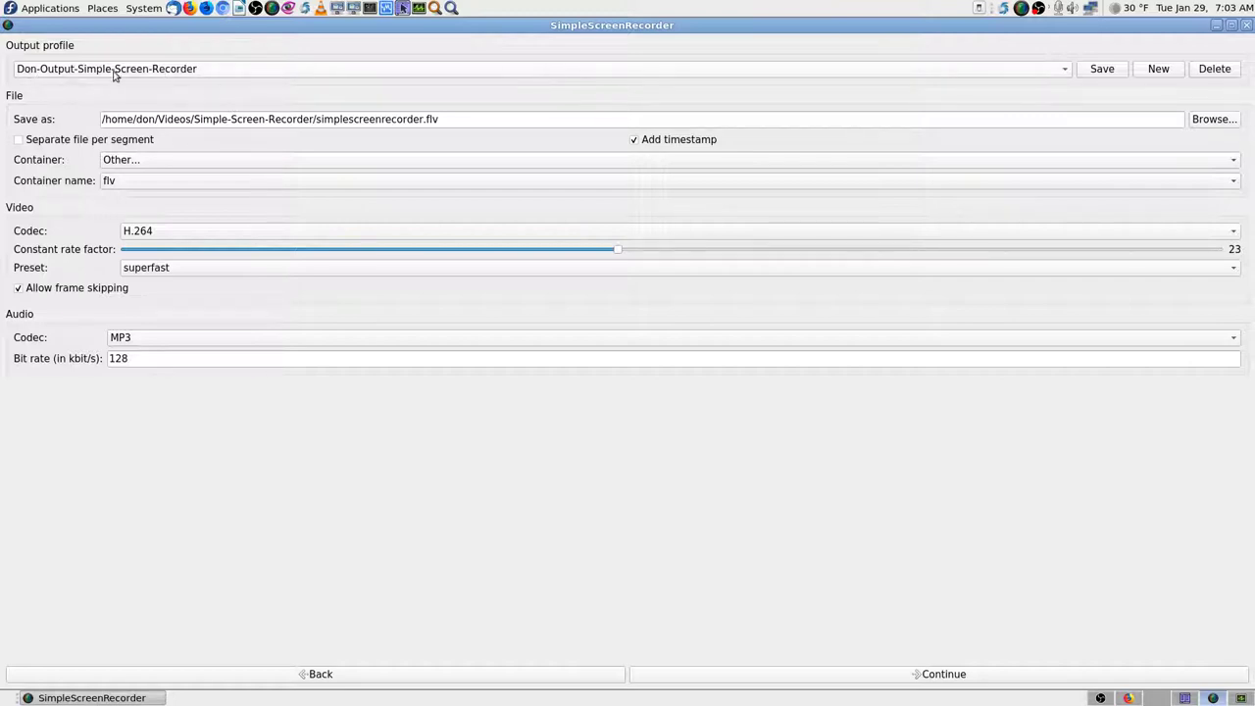
click(187, 69)
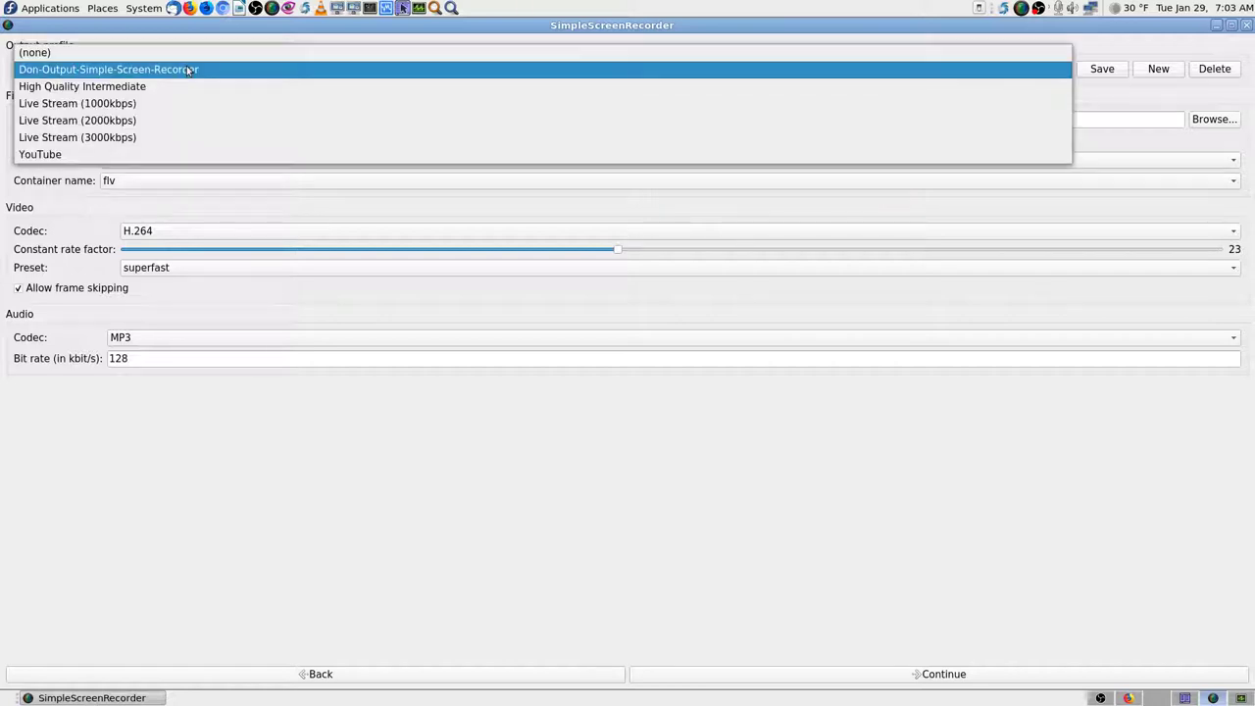
Choose the Live Stream (3000kbps) profile and replace the destination with rtmp://a.rtmp.youtube.com/live2.
click(153, 146)
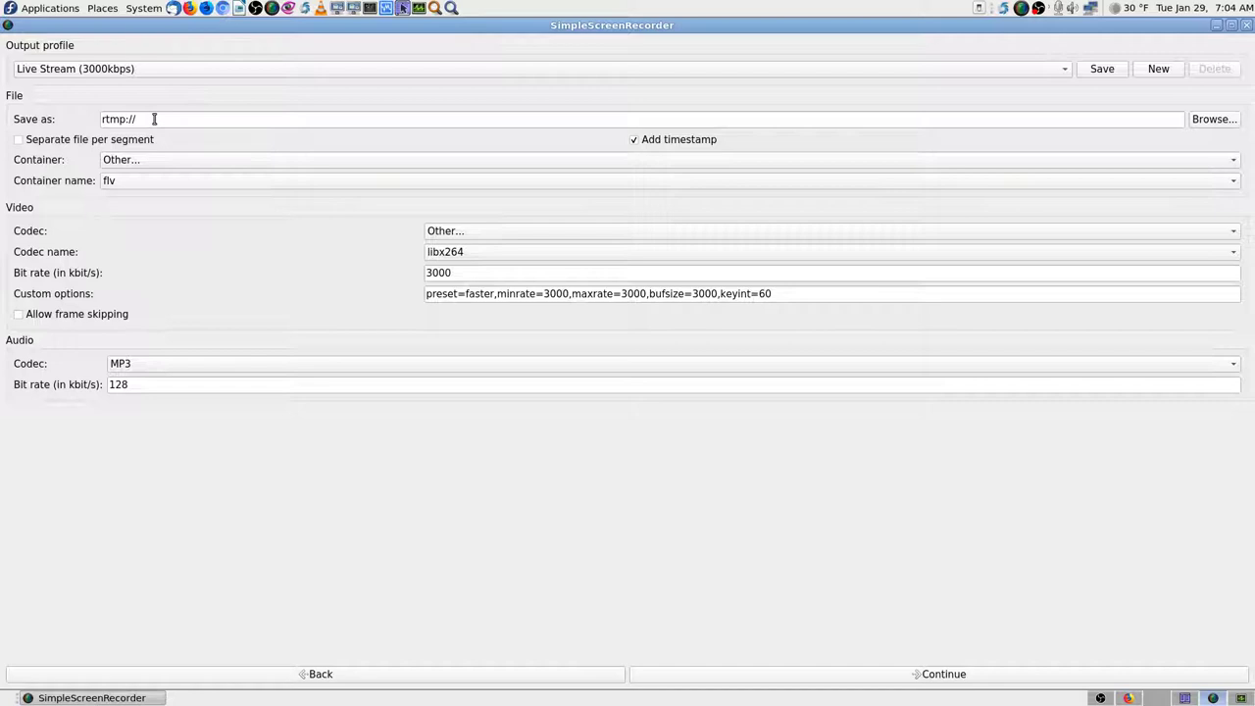
drag(154, 118, 29, 105)
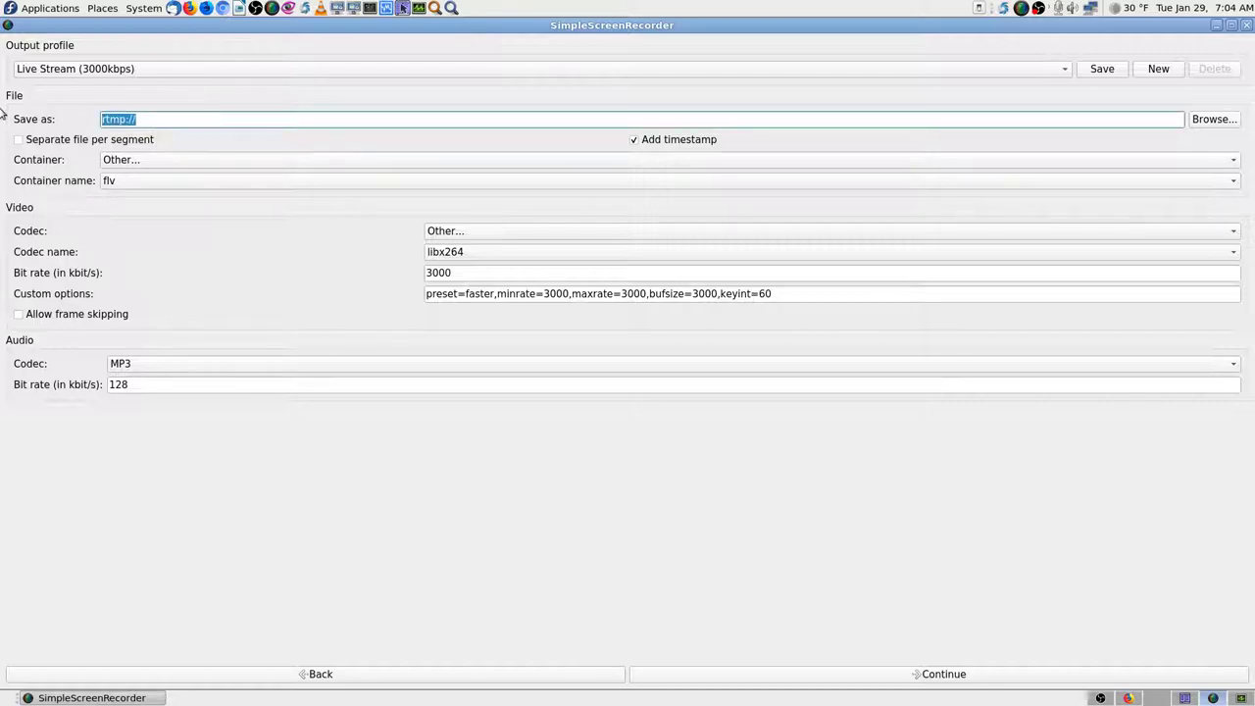
text(rtmp://a.rtmp.youtube.com/live2)
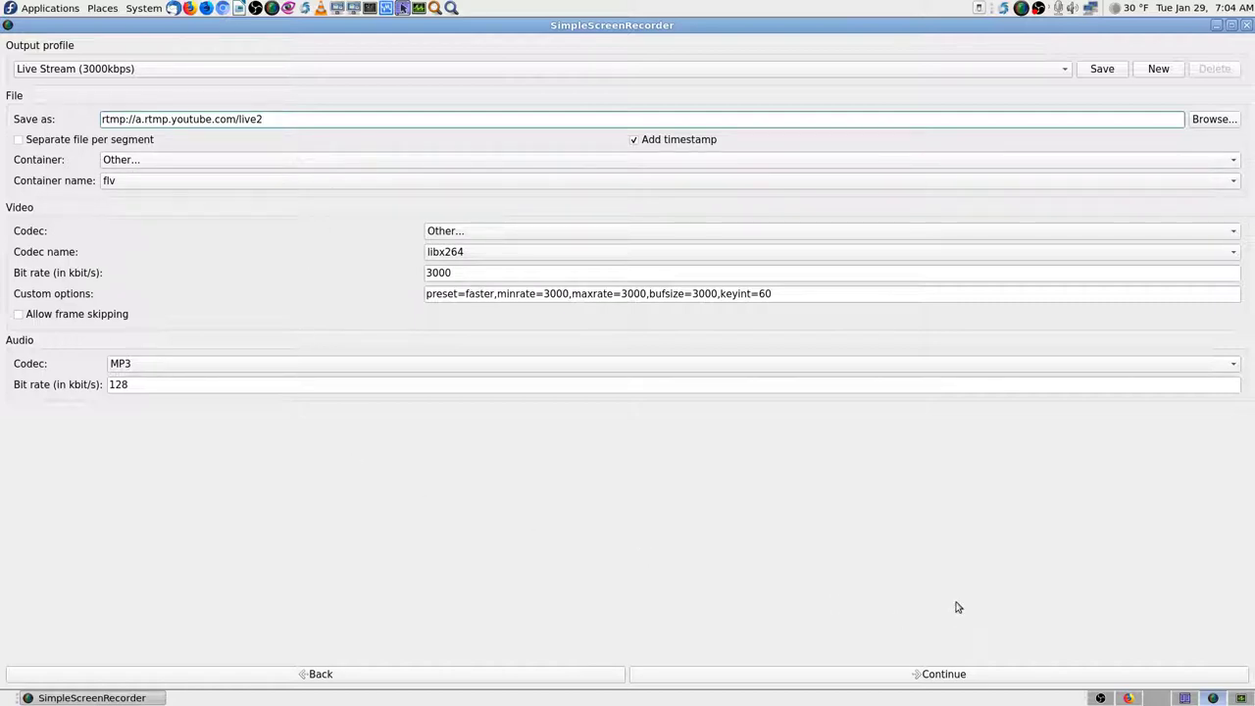
click(1125, 698)
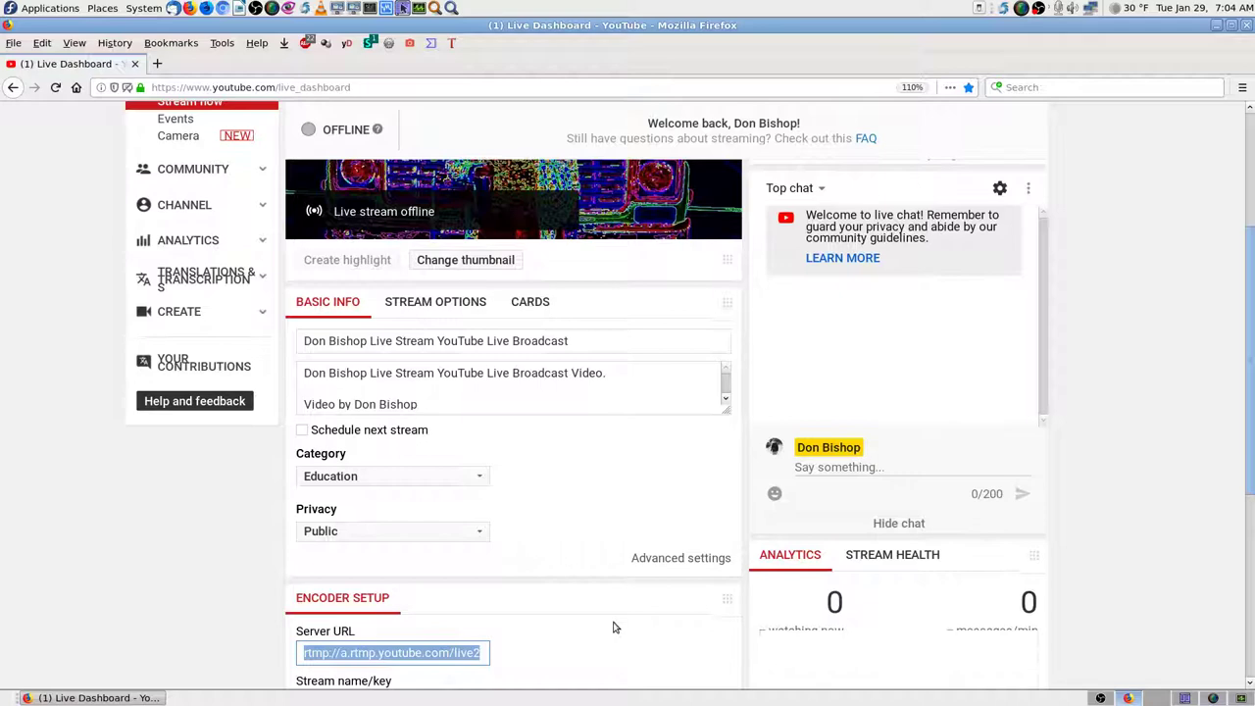
scroll(616, 625, down, 1)
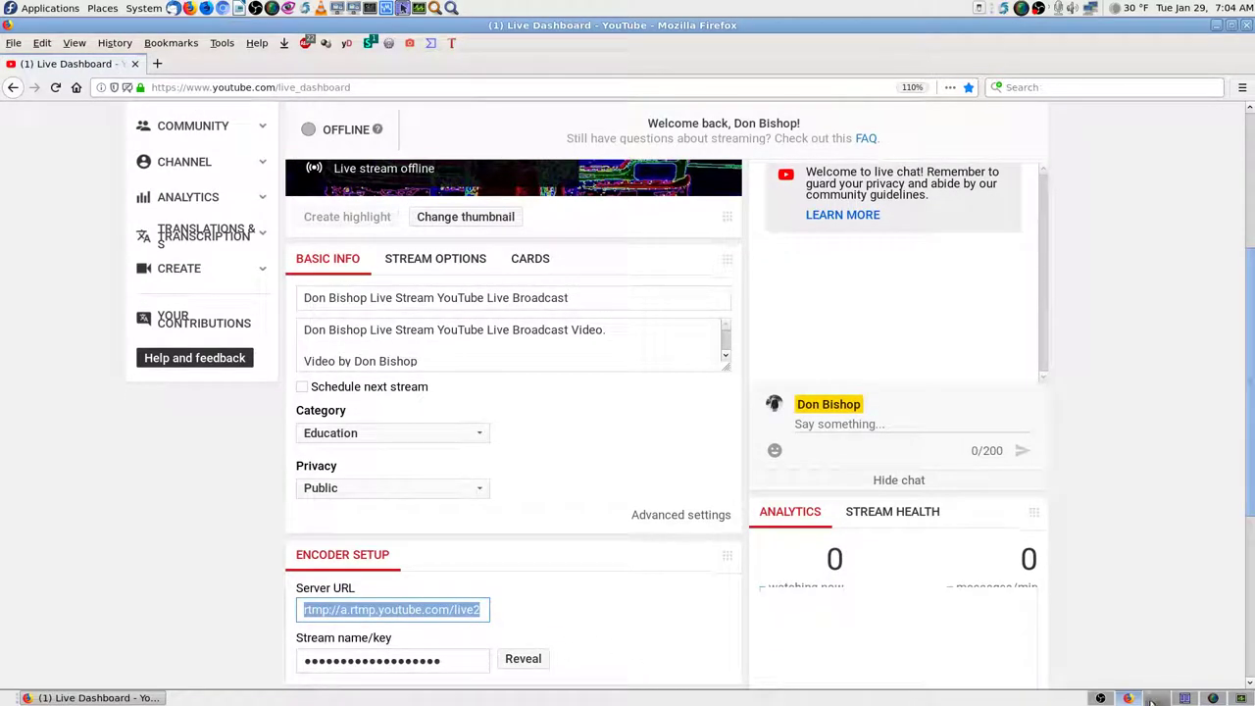
click(1188, 698)
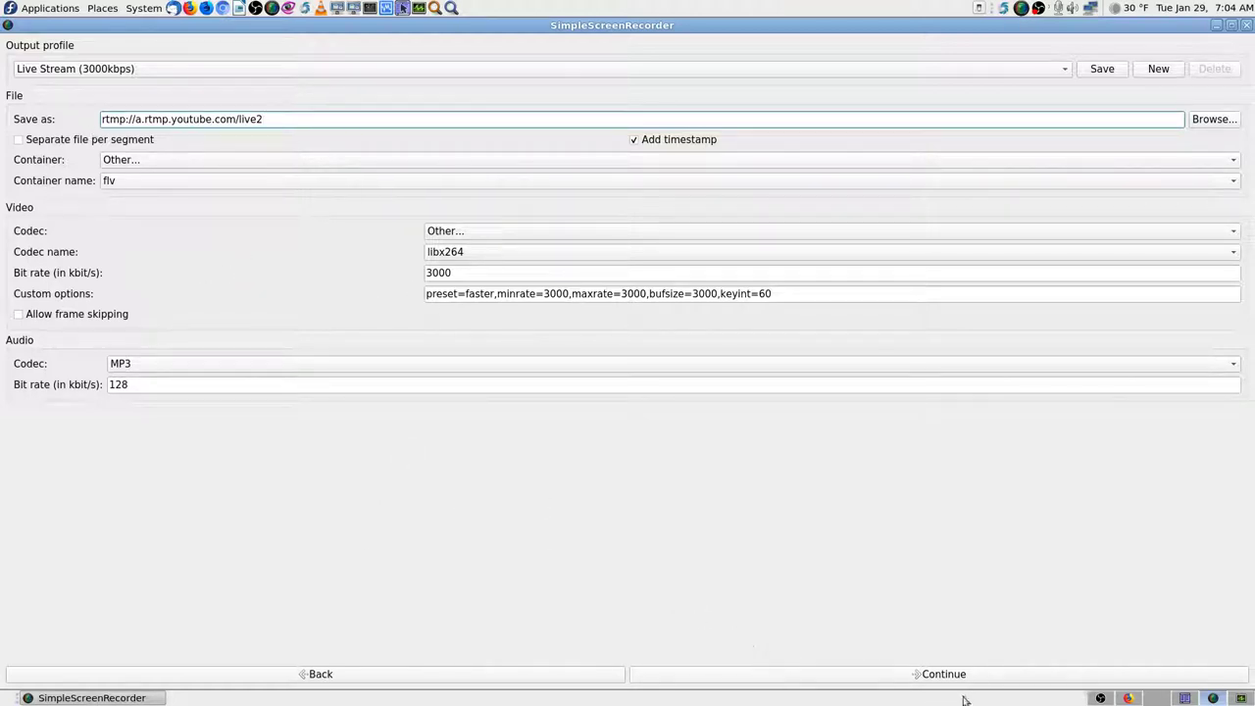
Preview the stream capture on the recording page and try saving, which reports nothing recorded.
click(909, 678)
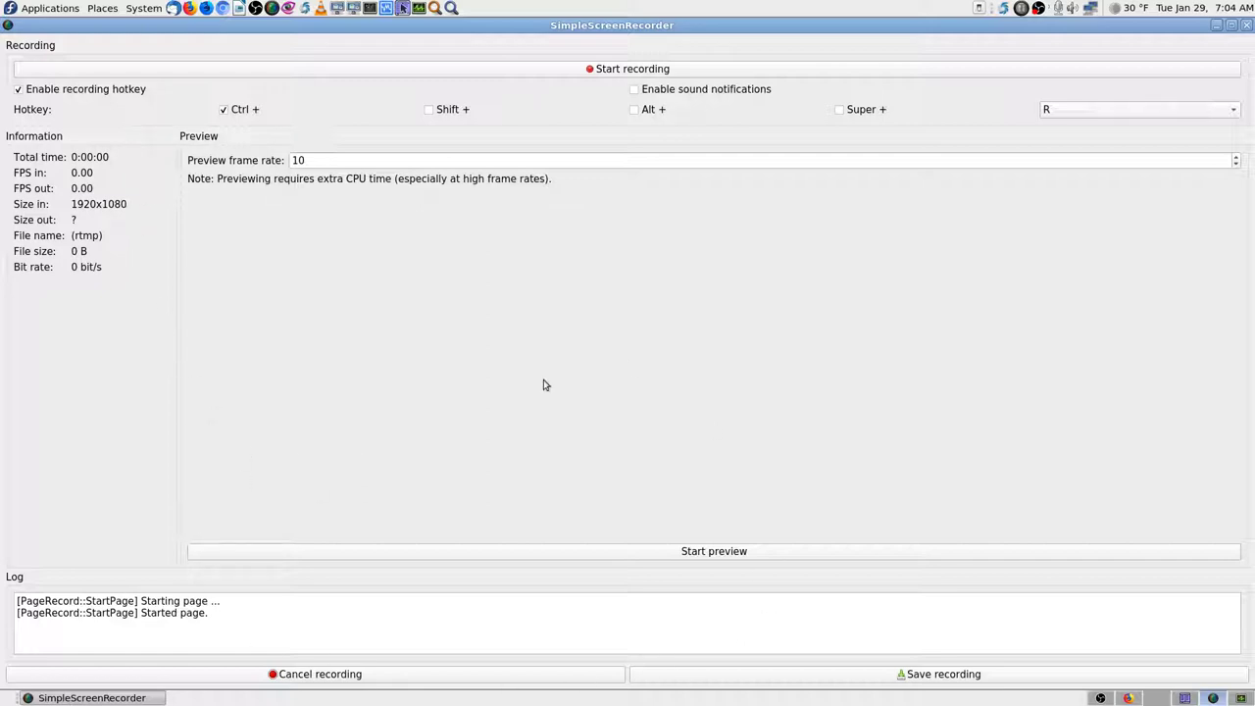
click(698, 557)
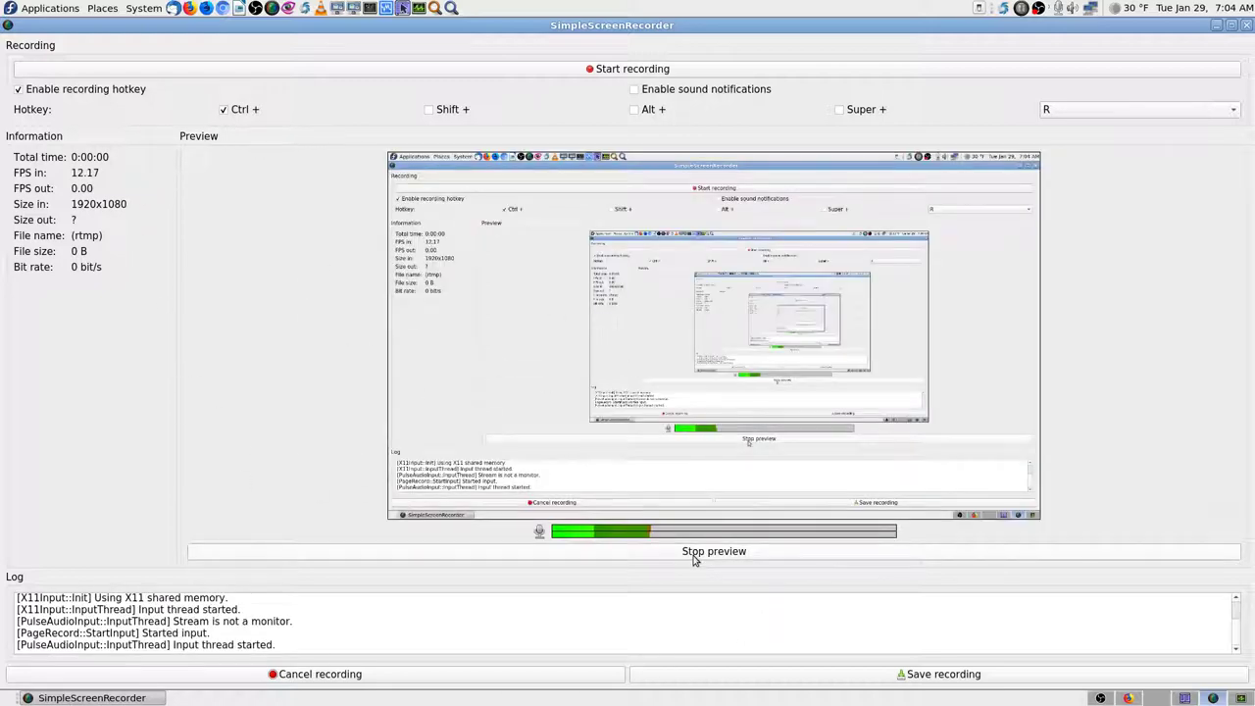
click(824, 675)
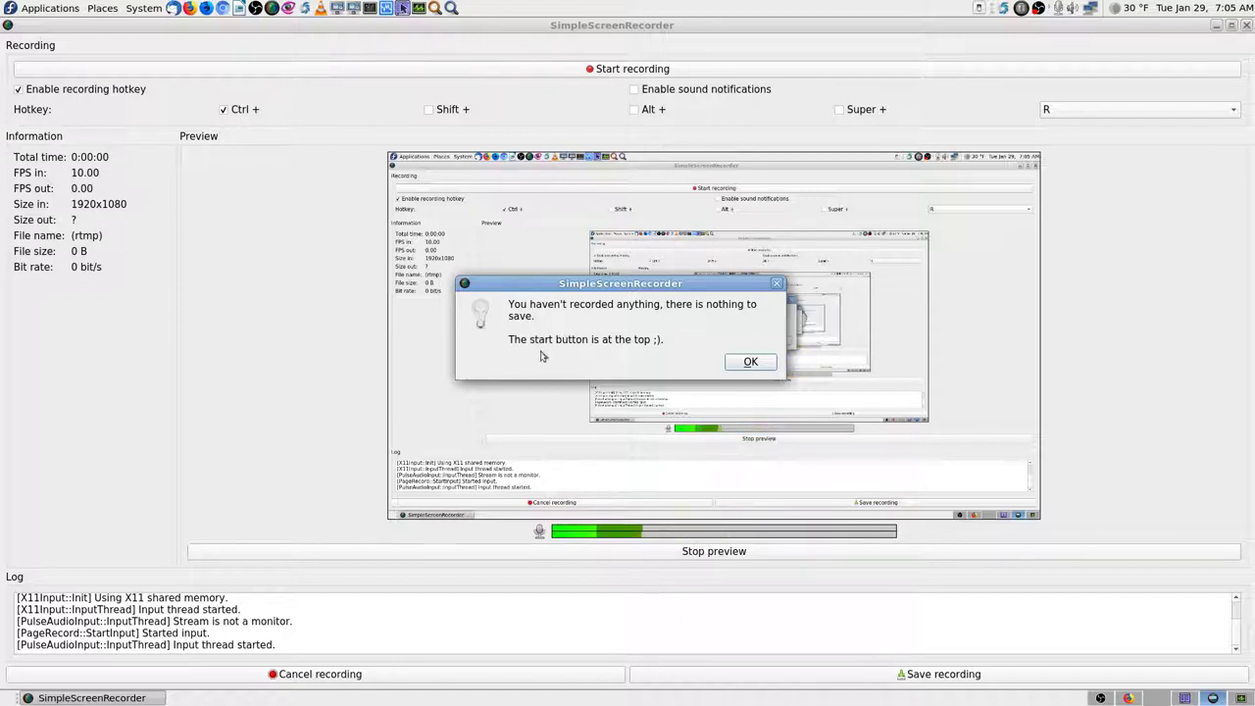
Dismiss the nothing-to-save notice and start recording, which fails to open the FLV output.
click(751, 362)
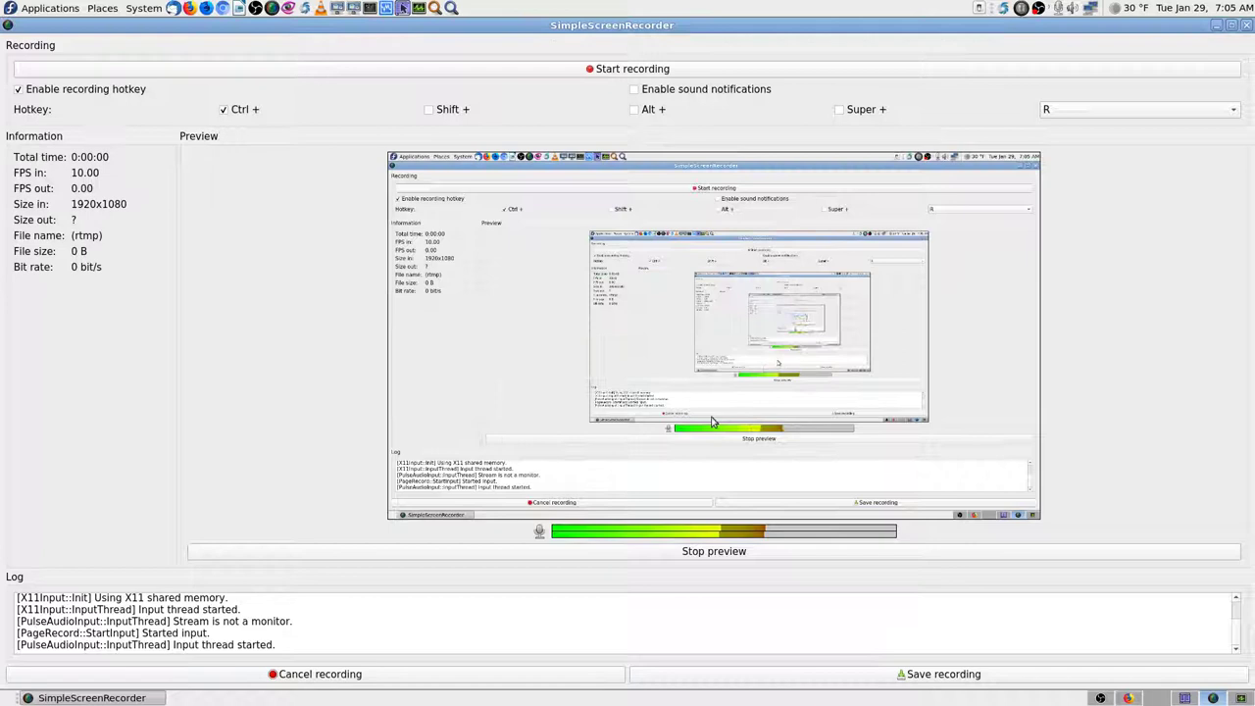
click(559, 70)
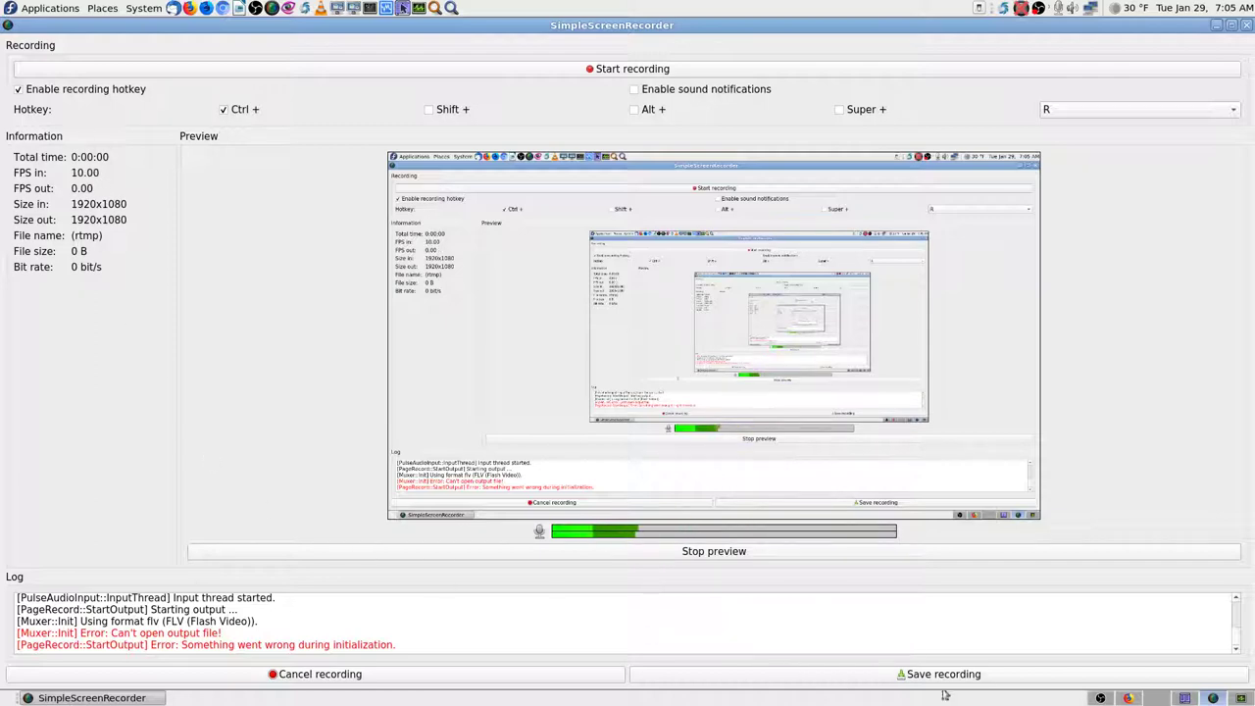
Look over the offline stream page on the YouTube Live Dashboard, then return to SimpleScreenRecorder.
click(1128, 698)
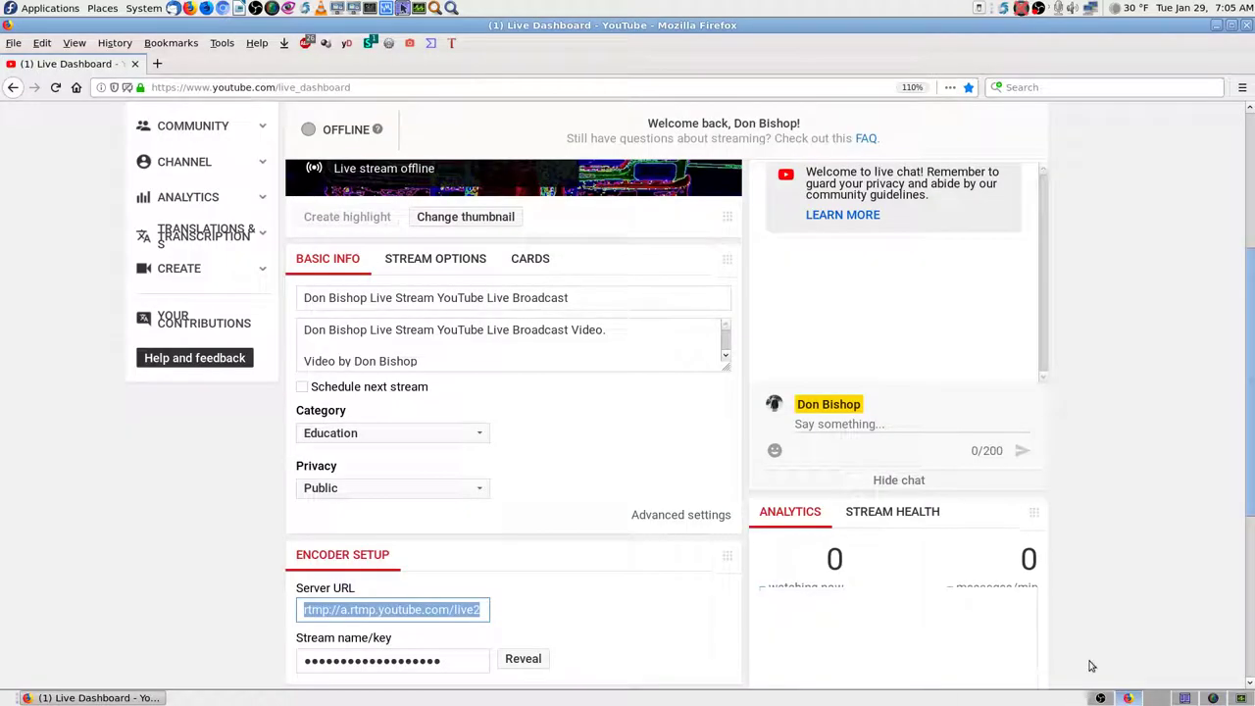
scroll(1251, 502, up, 3)
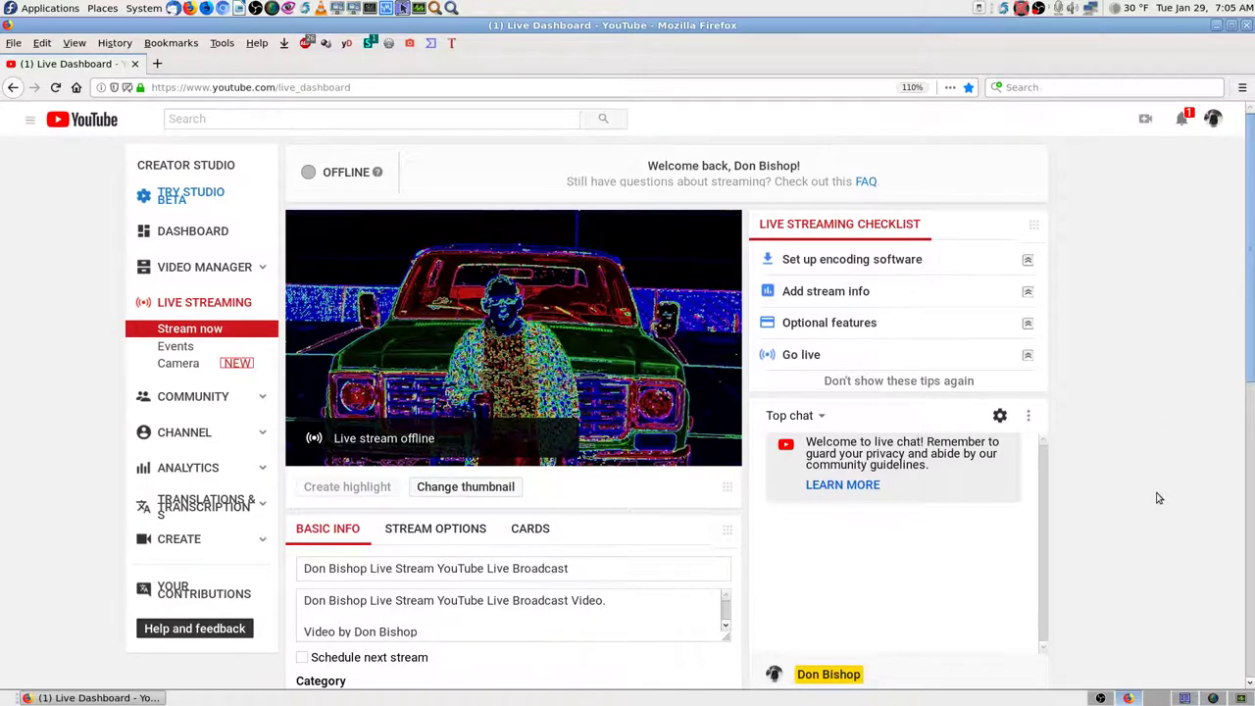
scroll(1157, 498, down, 2)
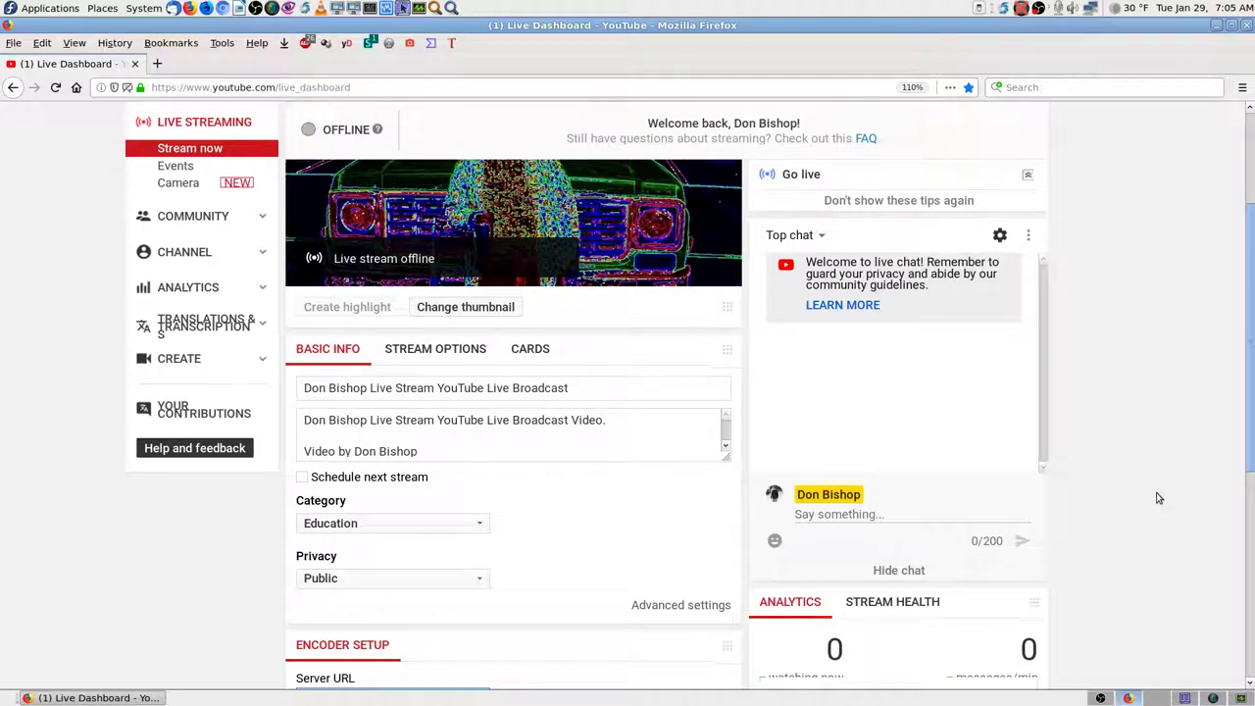
scroll(1157, 498, up, 2)
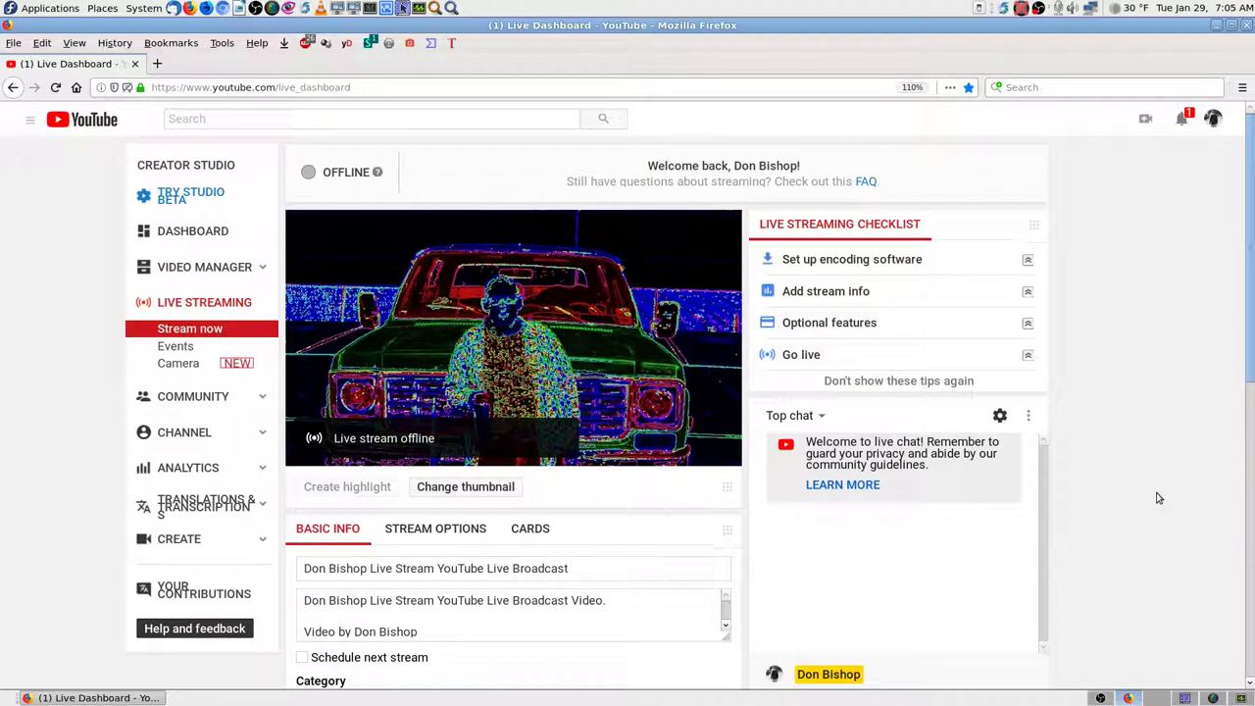
click(1213, 698)
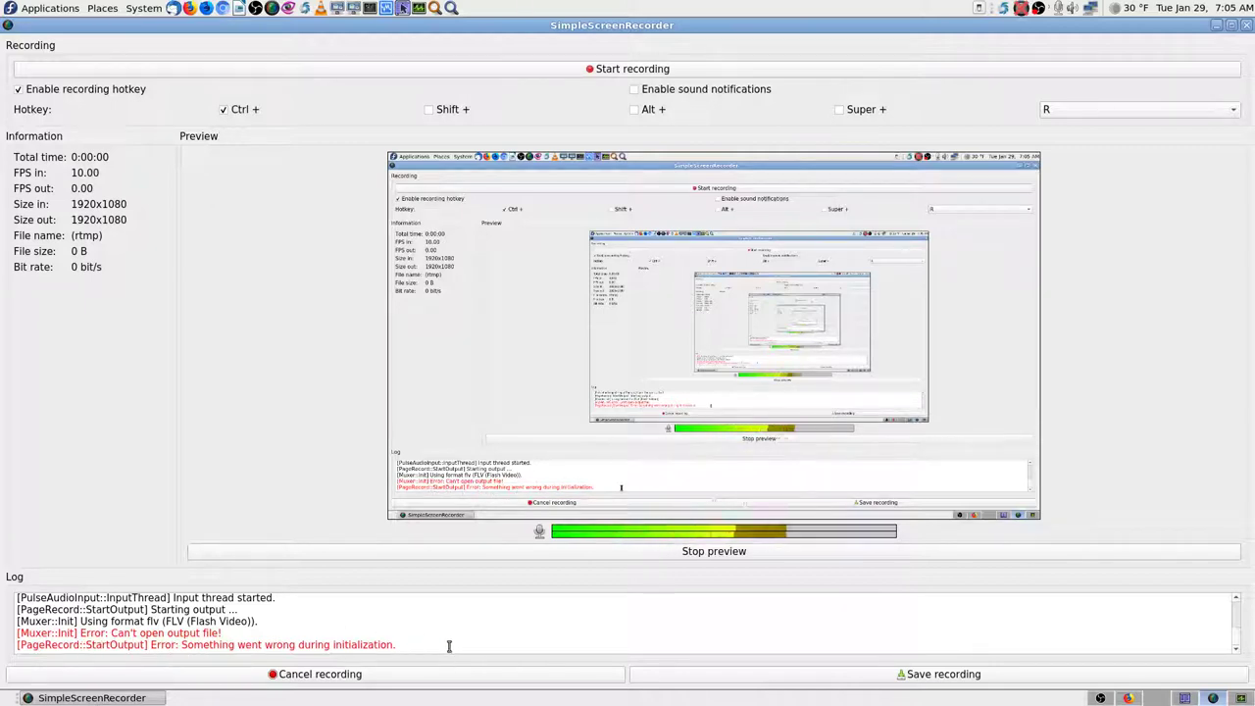
Stop the preview and cancel the recording, back to the Live Stream (3000kbps) output page.
click(500, 551)
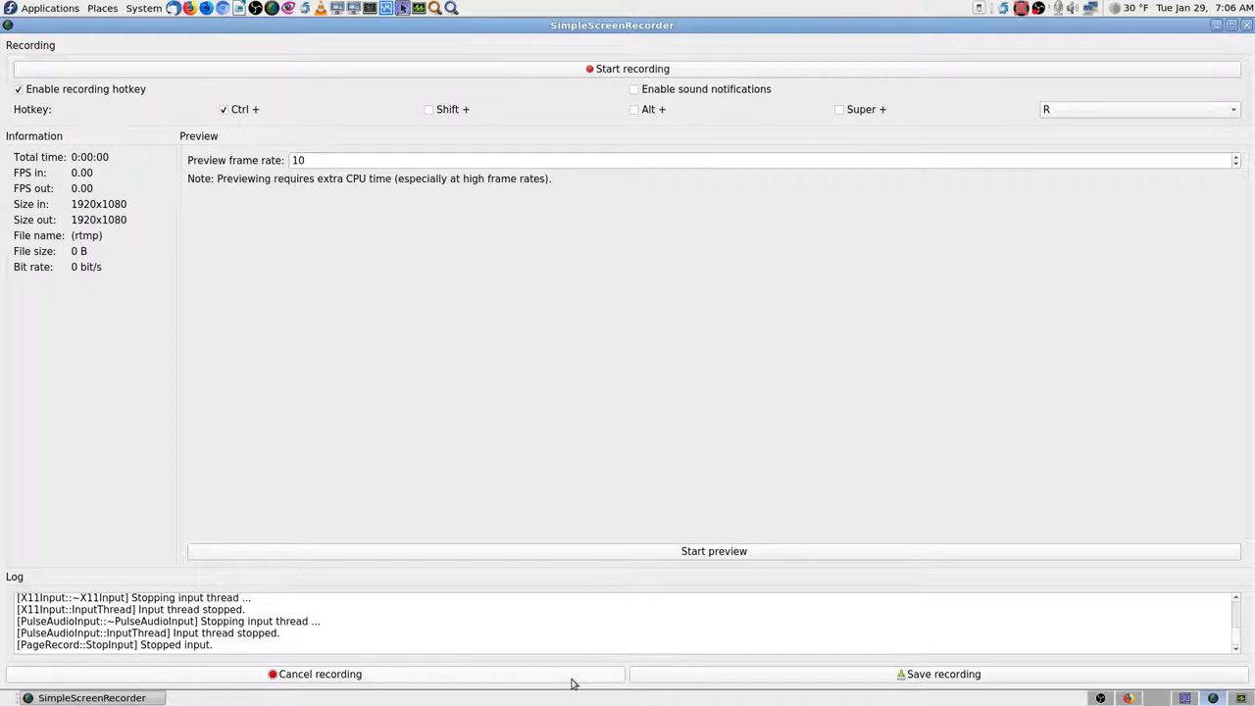
click(505, 677)
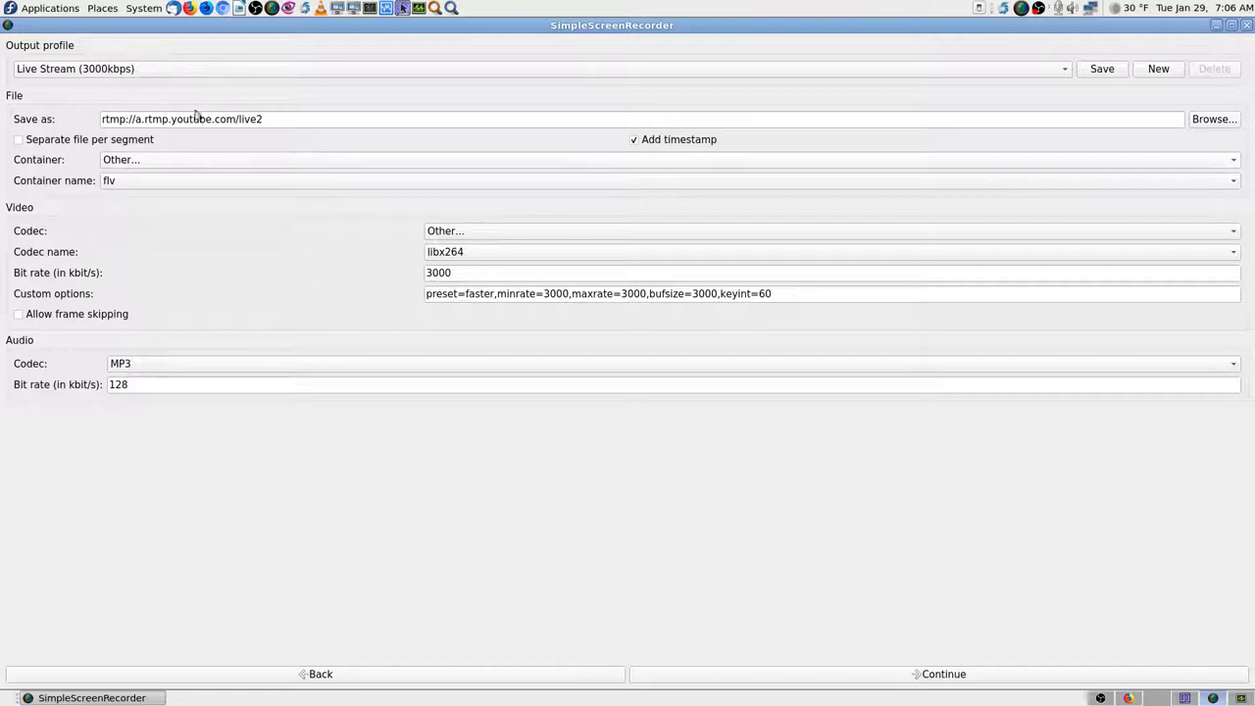
Select the Don-Output-Simple-Screen-Recorder output profile (H.264 .flv) and return to the input settings page.
click(165, 71)
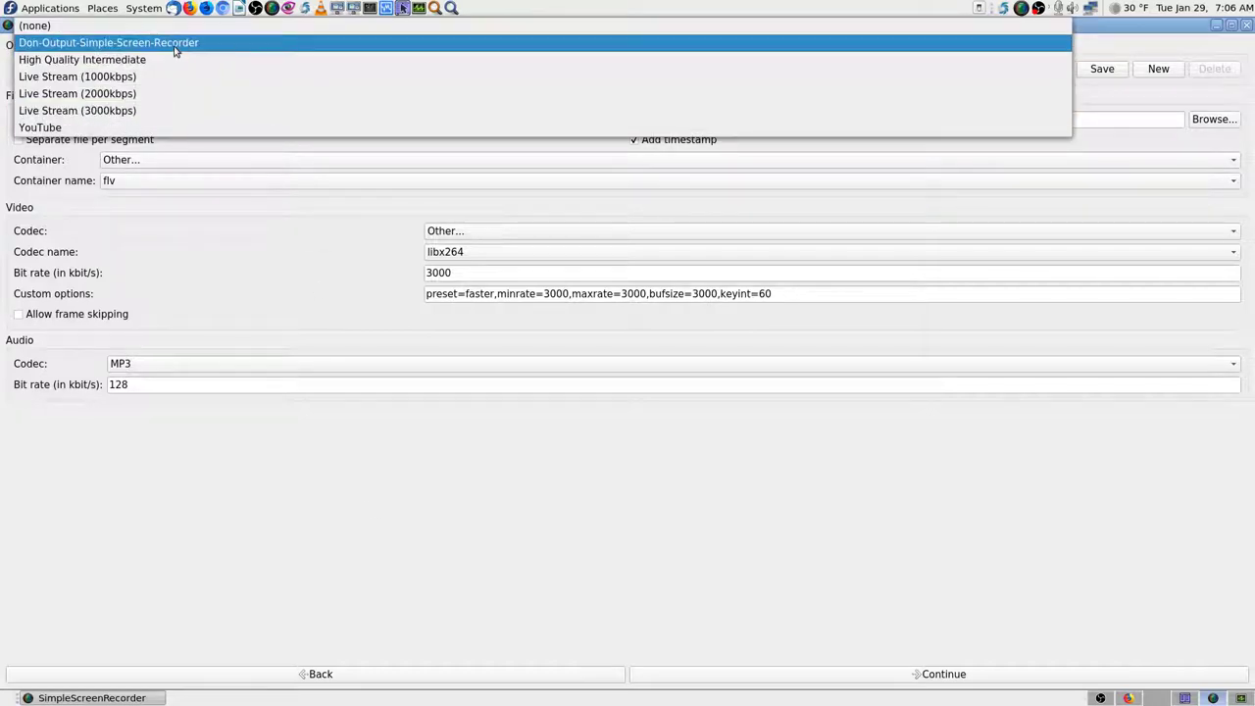
click(175, 43)
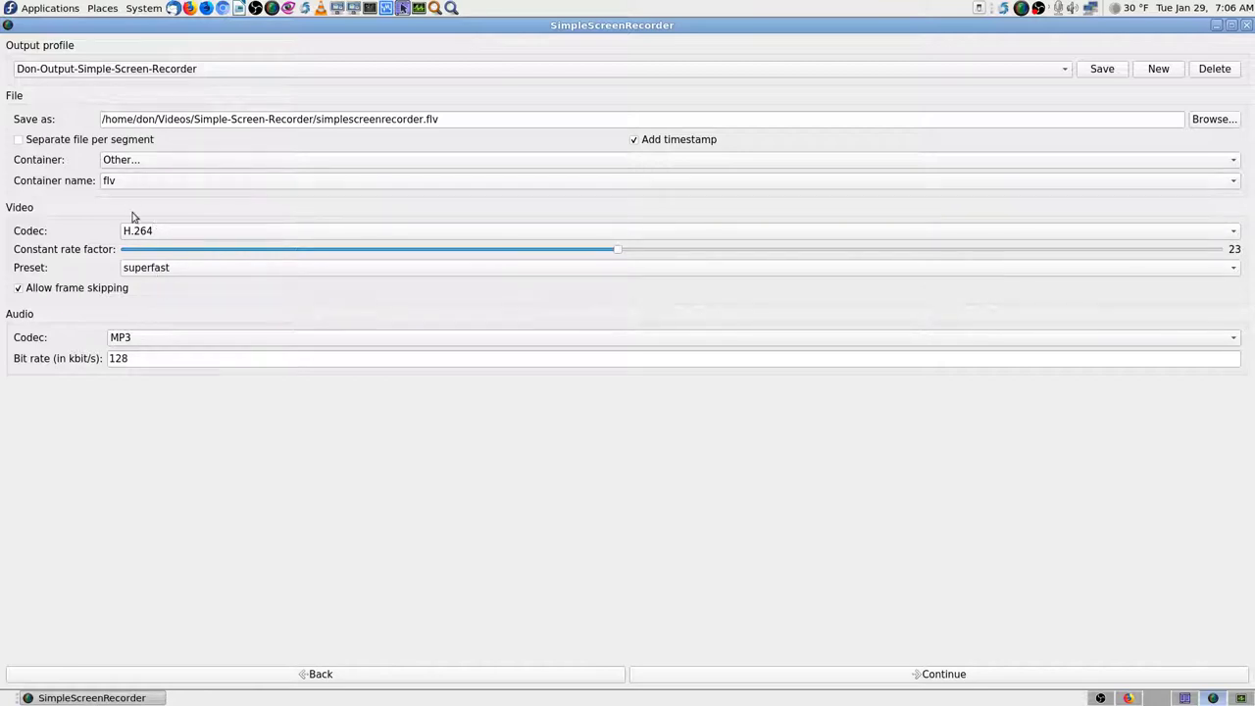
click(373, 674)
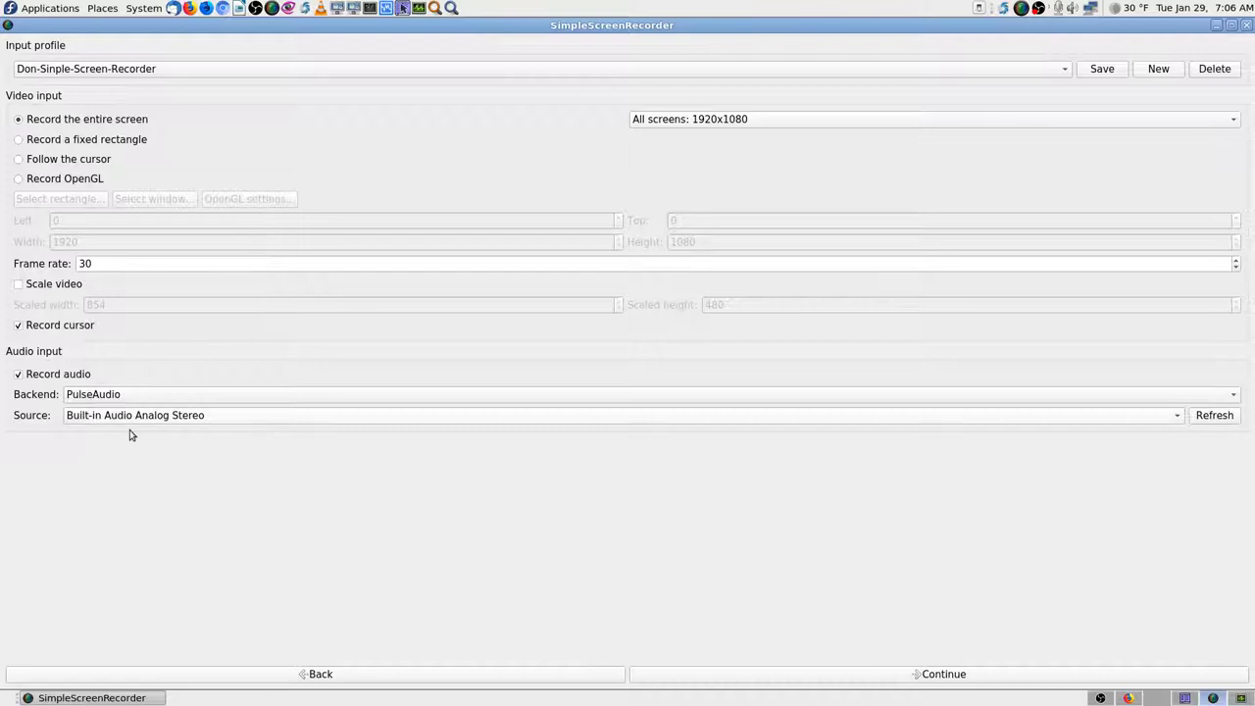
Go back to the welcome page, then advance through the input settings to the output settings page.
click(290, 677)
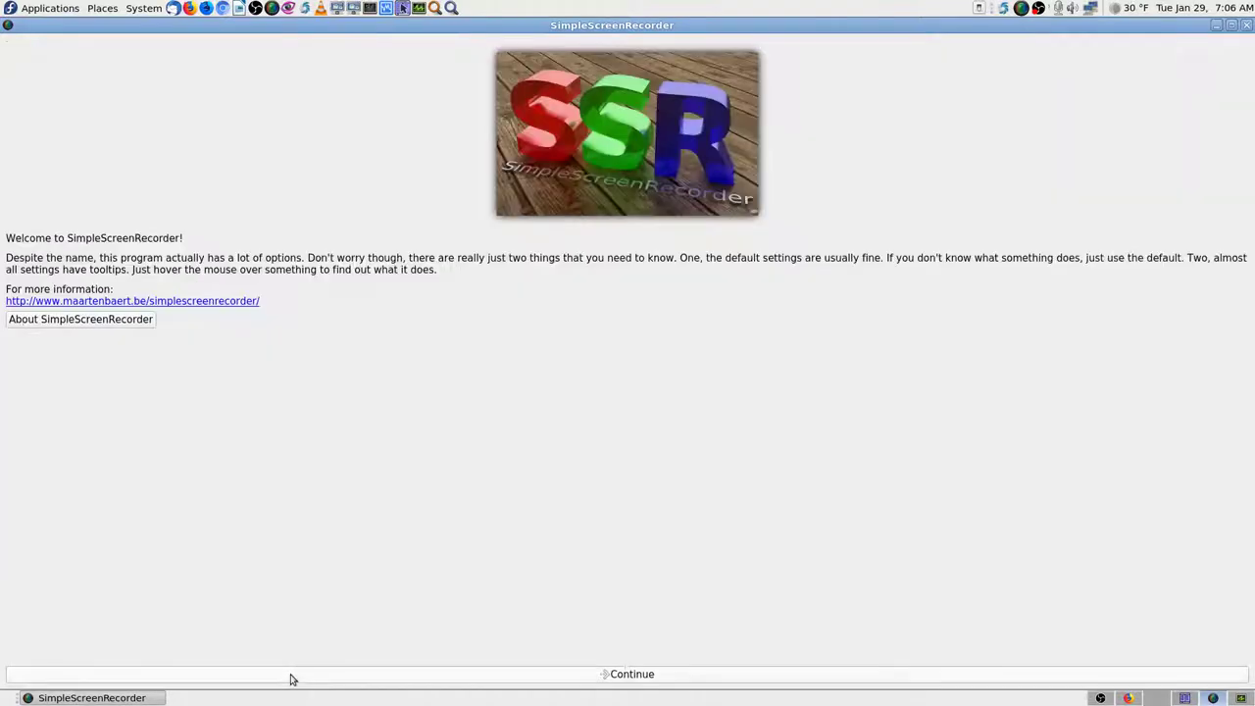
click(740, 675)
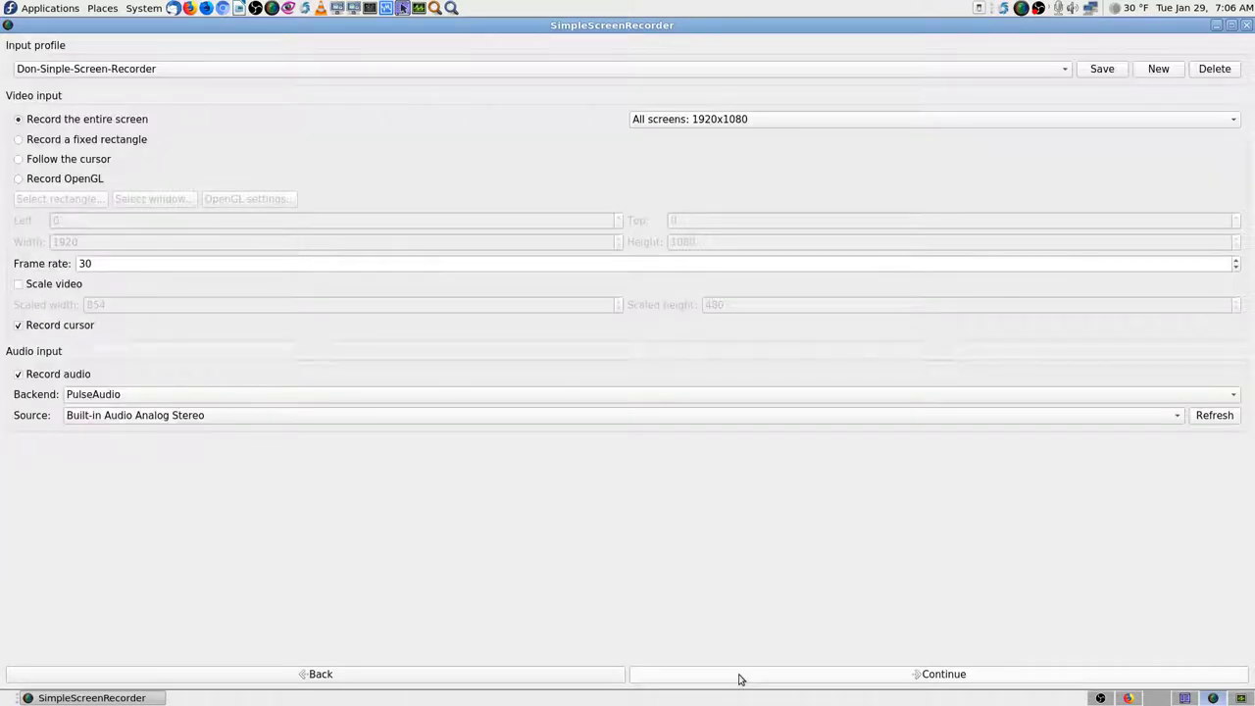
click(740, 674)
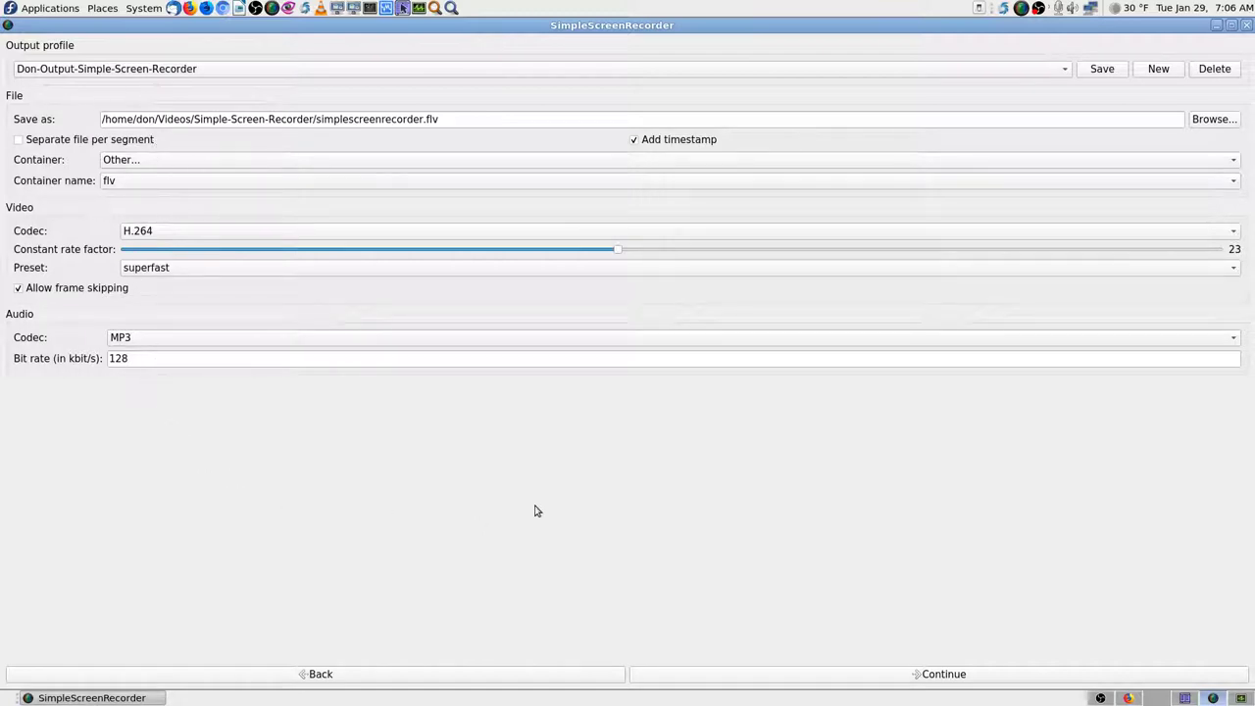
Start the live preview and the .flv desktop recording, then switch to Krusader to check files.
click(923, 672)
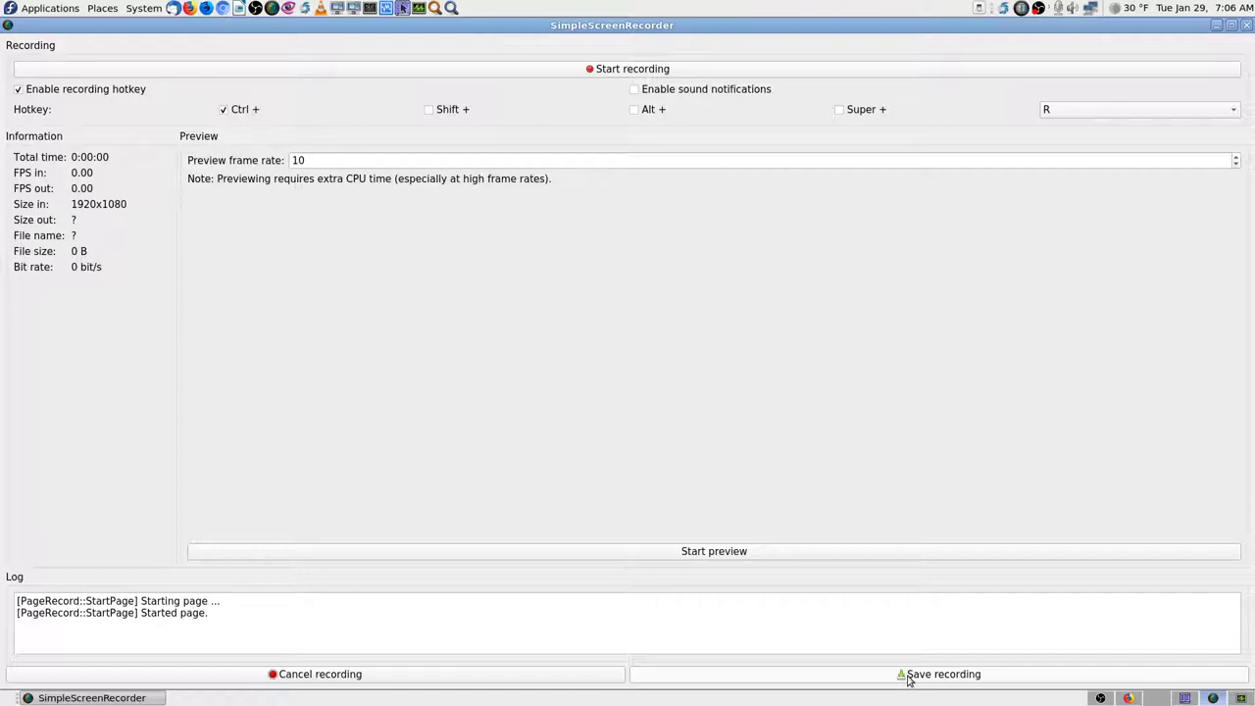
click(762, 557)
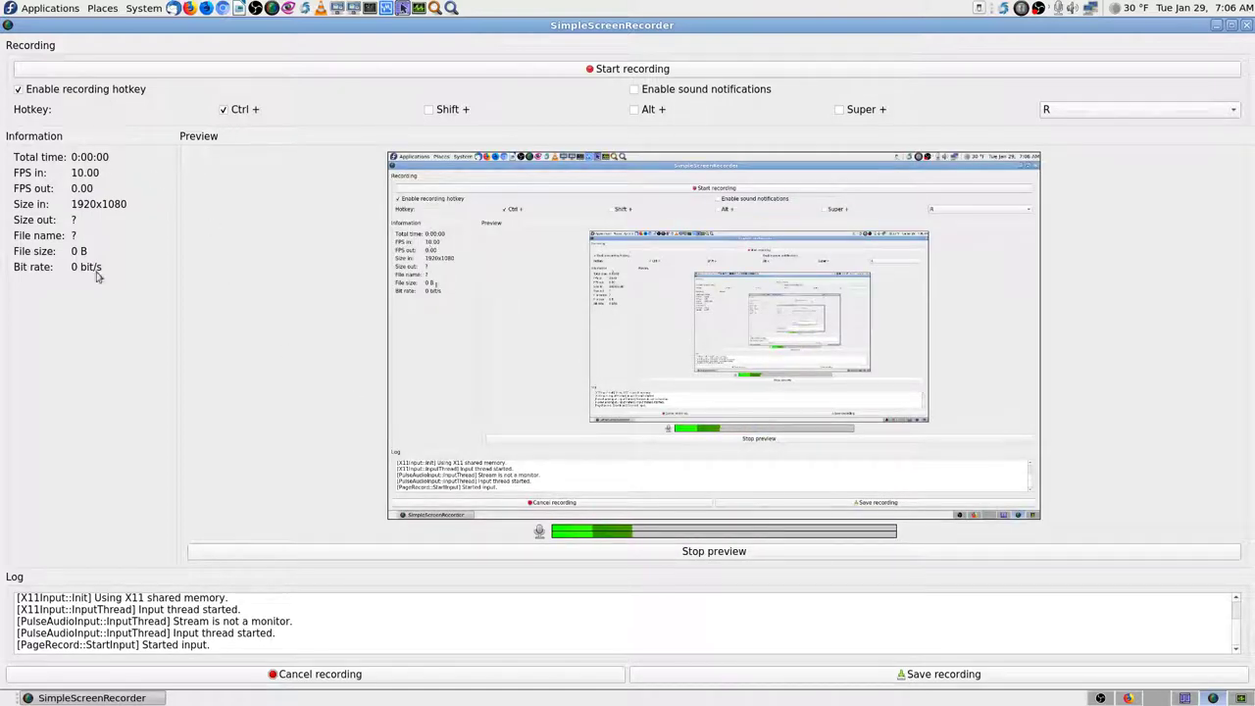
click(991, 677)
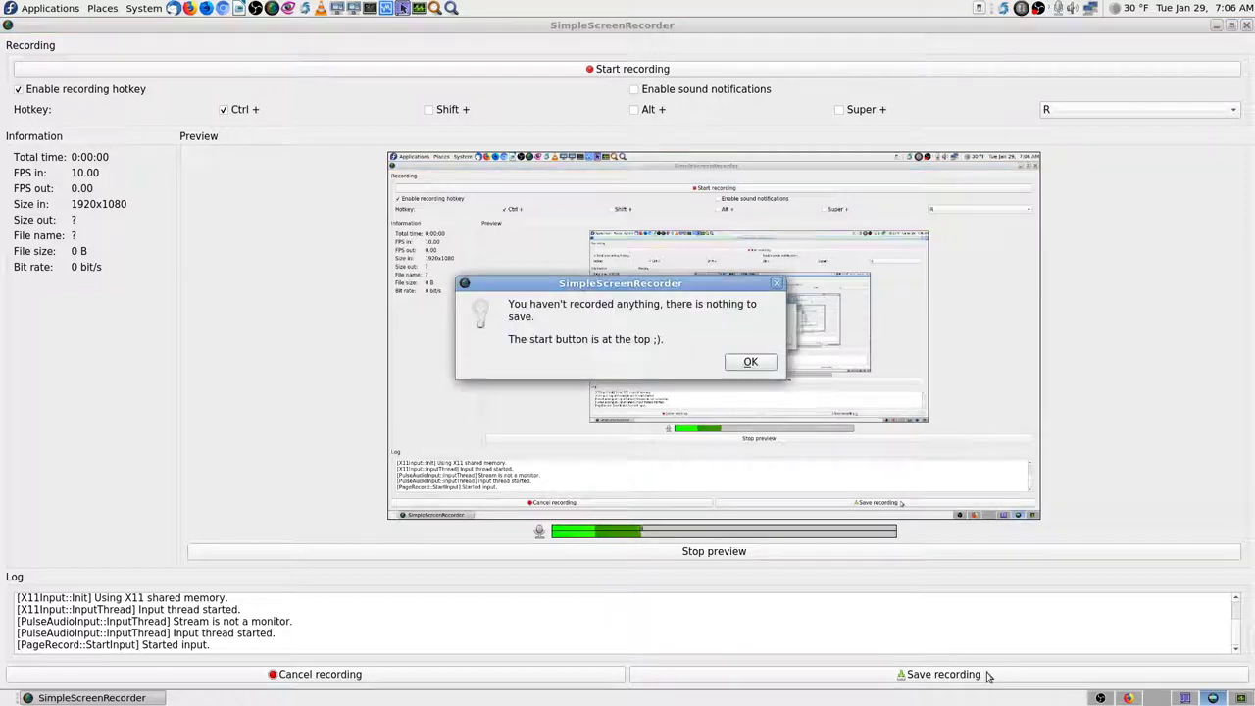
click(750, 361)
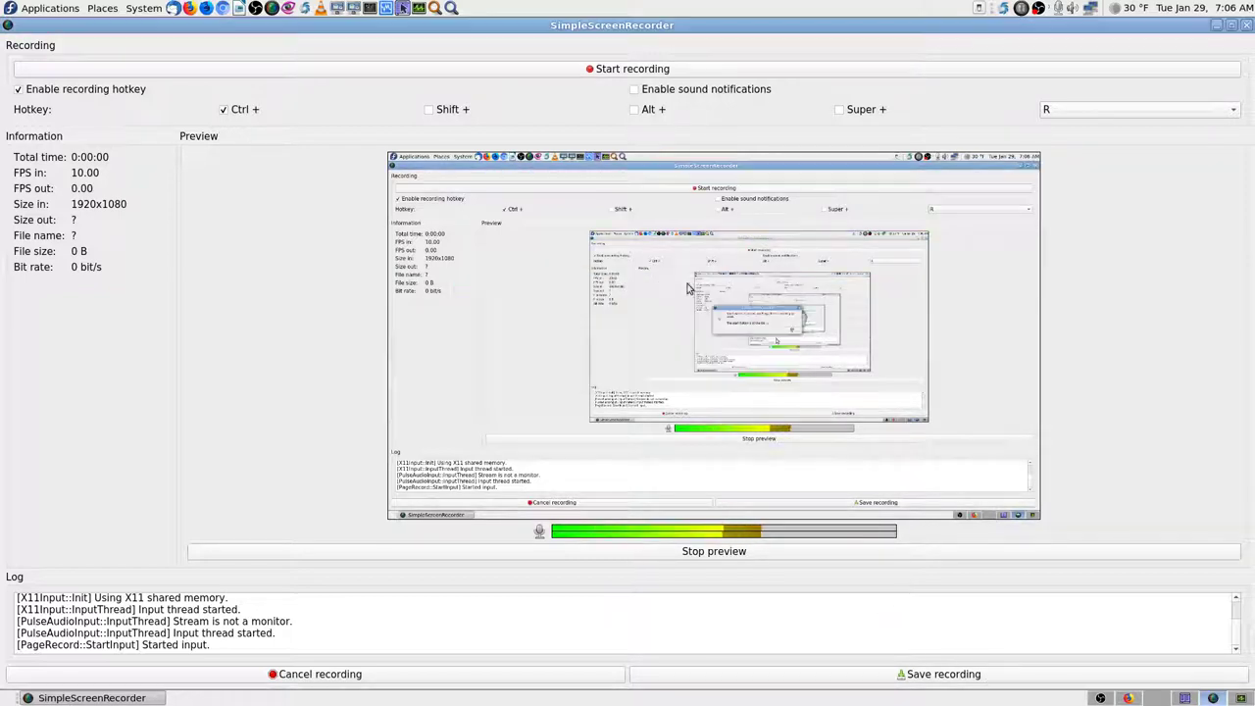
click(606, 68)
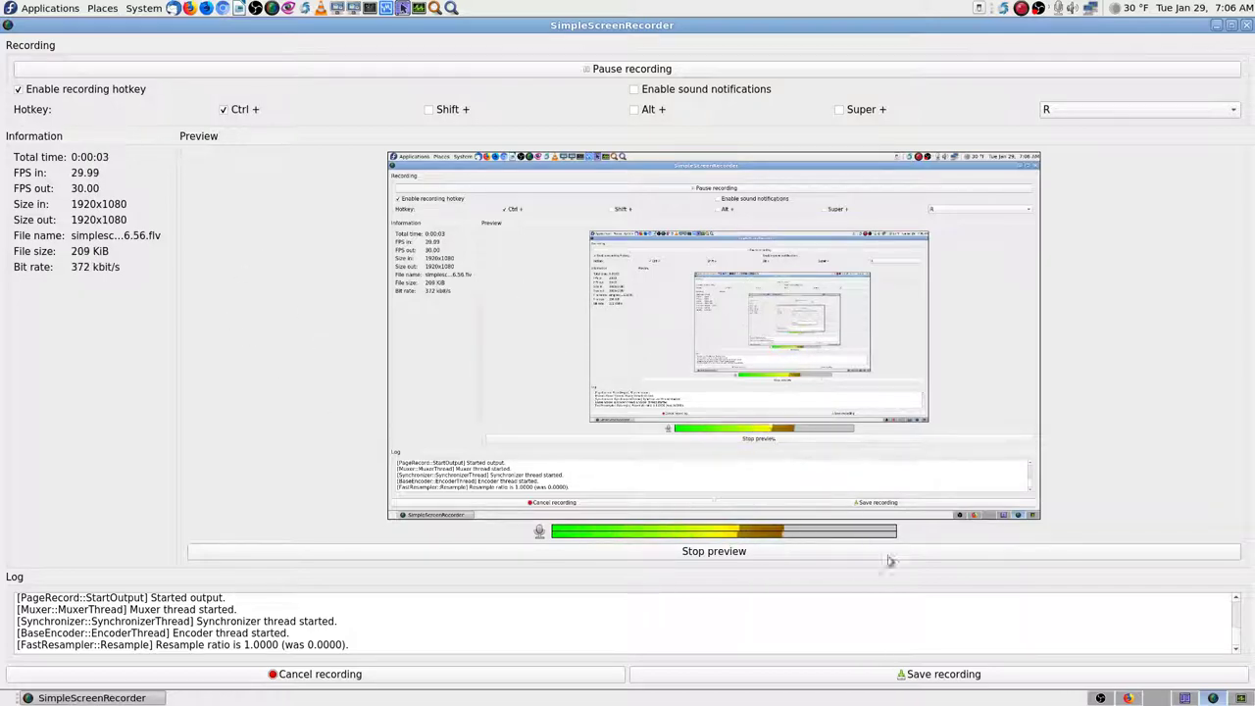
click(1184, 698)
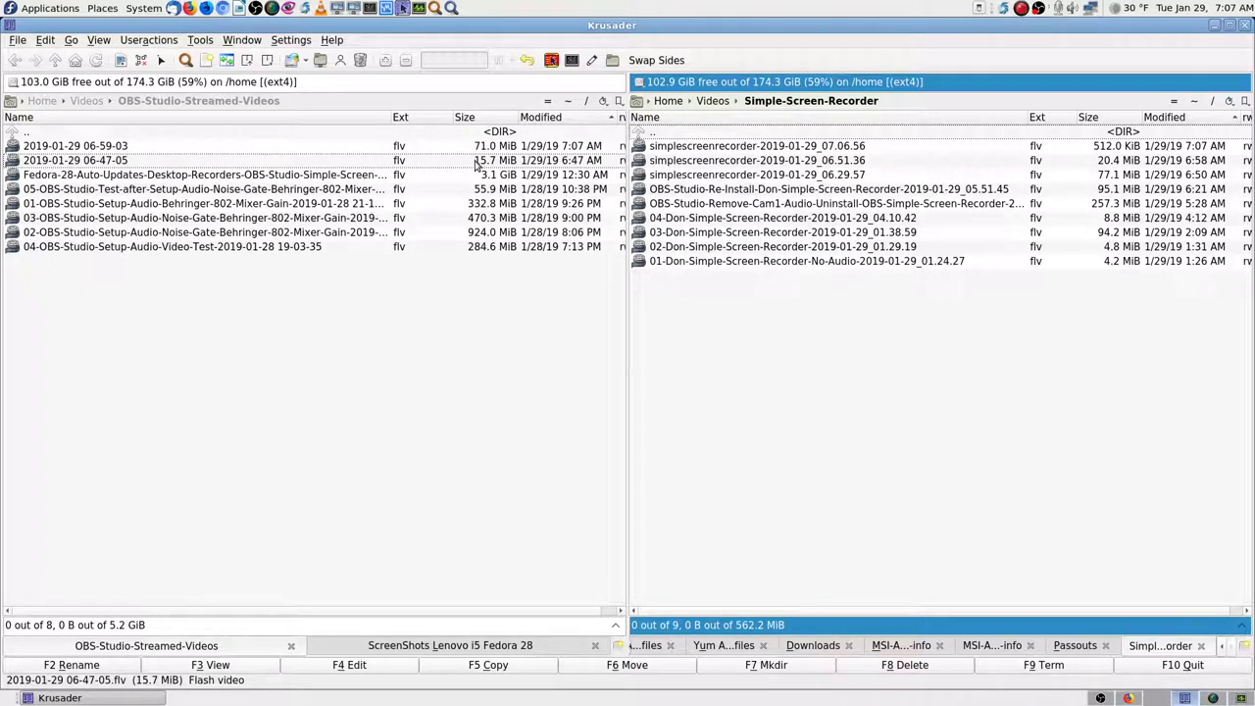
Activate Krusader's OBS-Studio-Streamed-Videos panel to check both recordings' sizes, then switch to OBS Studio.
click(481, 146)
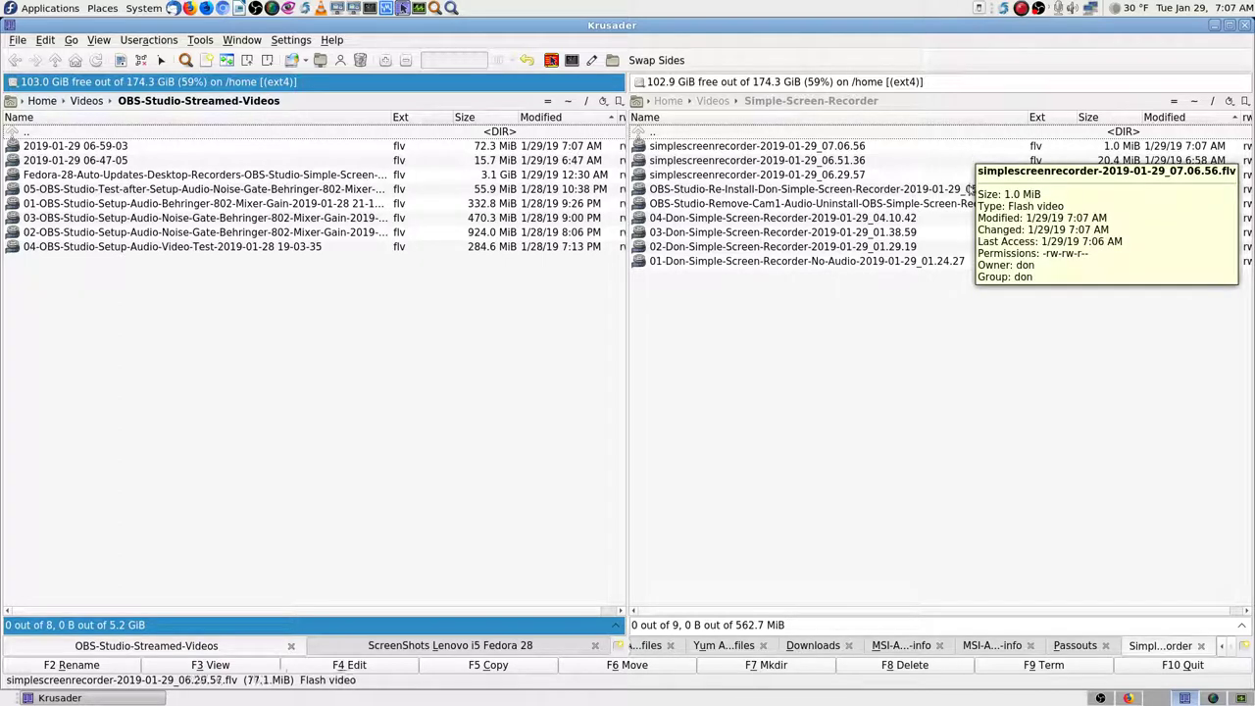
click(1099, 698)
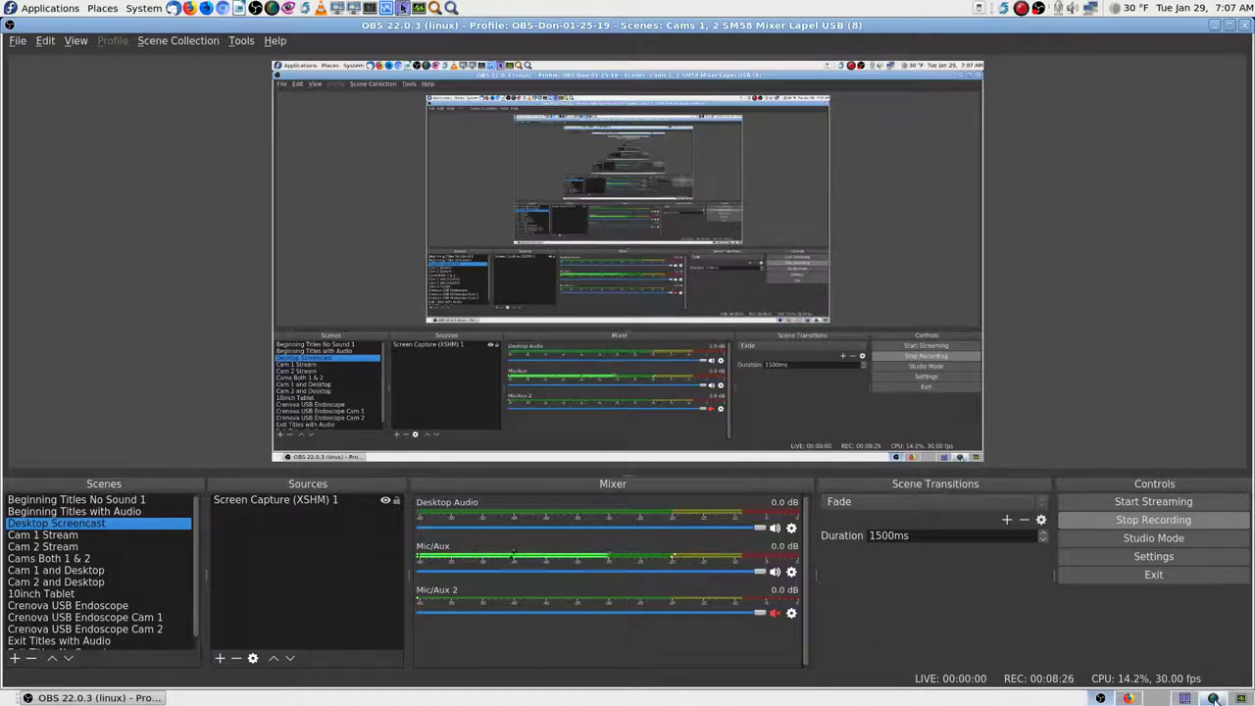
click(1214, 698)
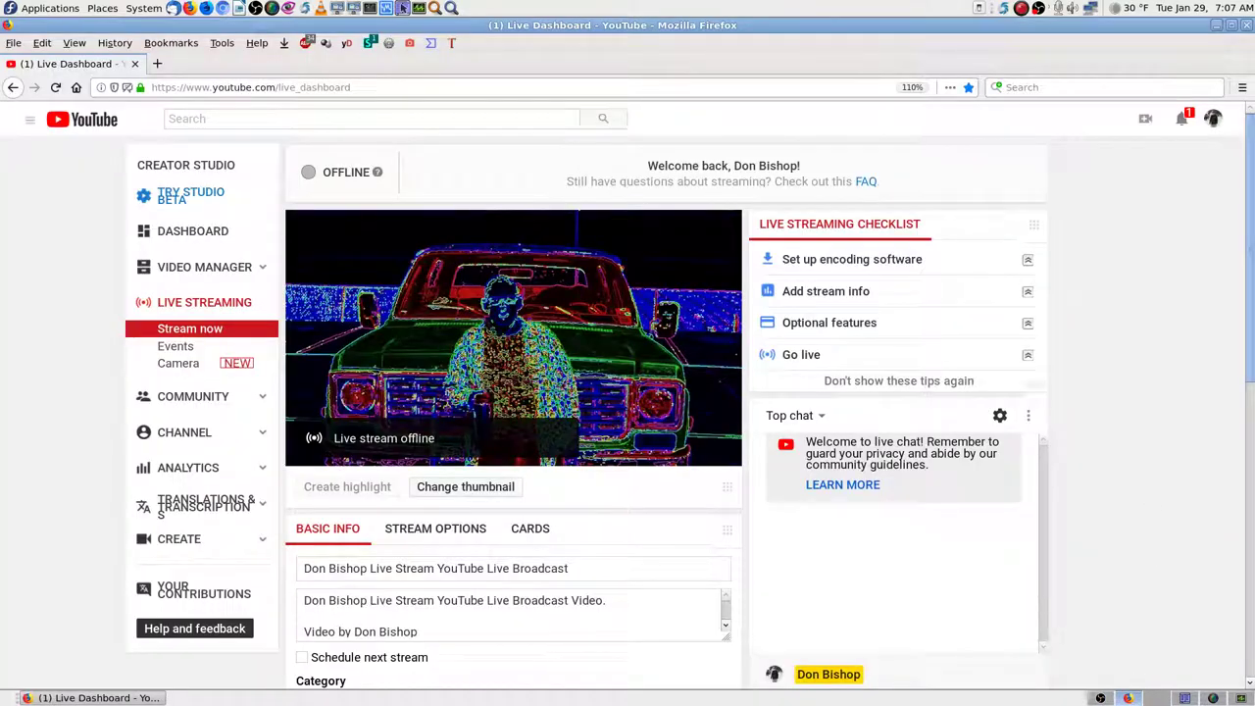
scroll(1208, 527, down, 4)
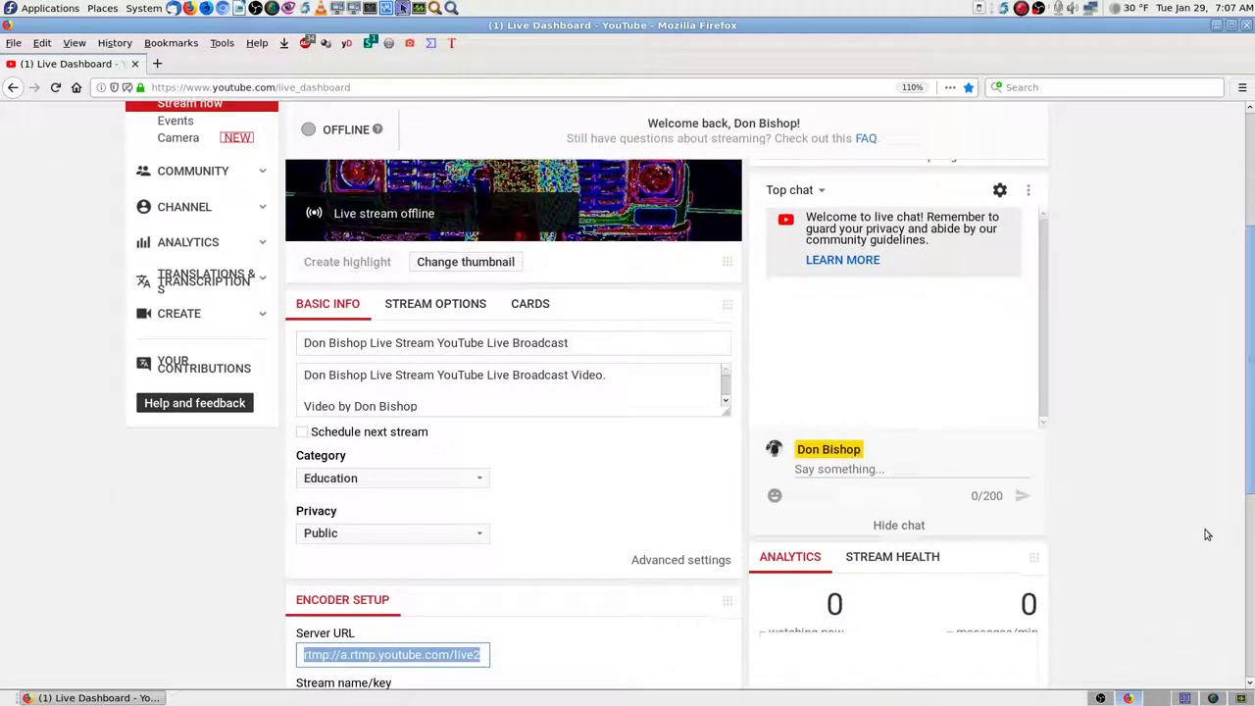
scroll(1200, 536, up, 4)
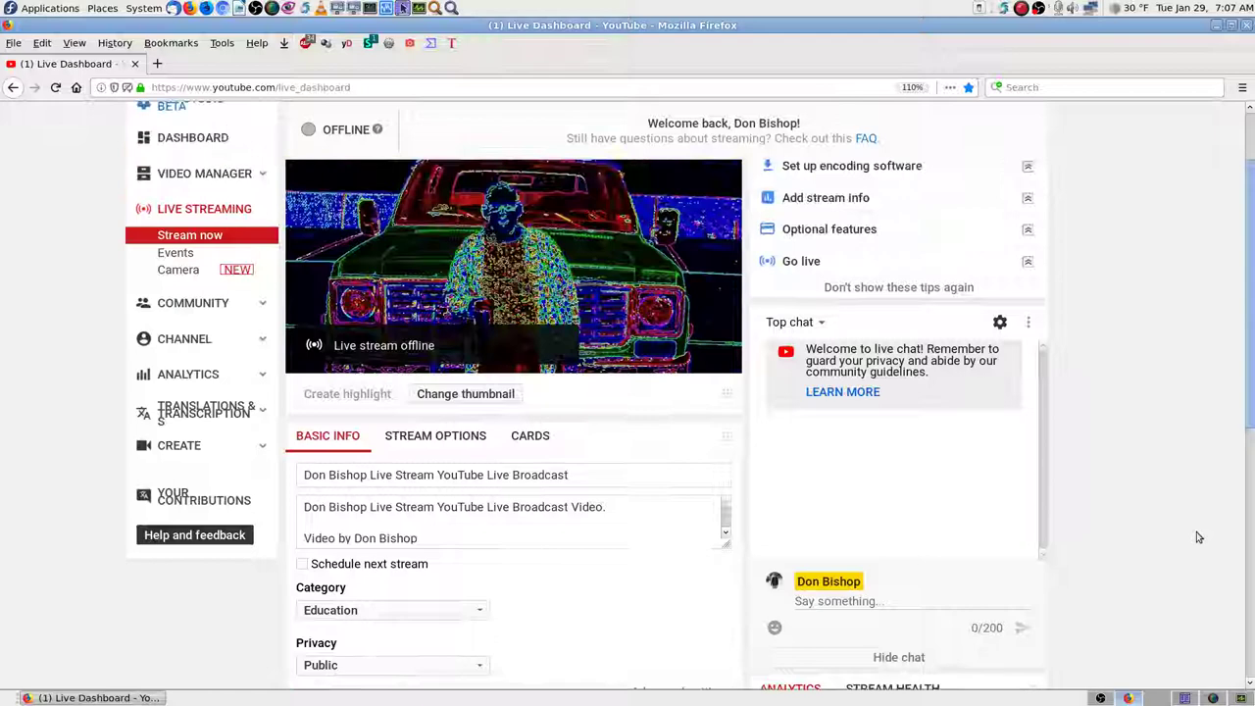
click(1184, 700)
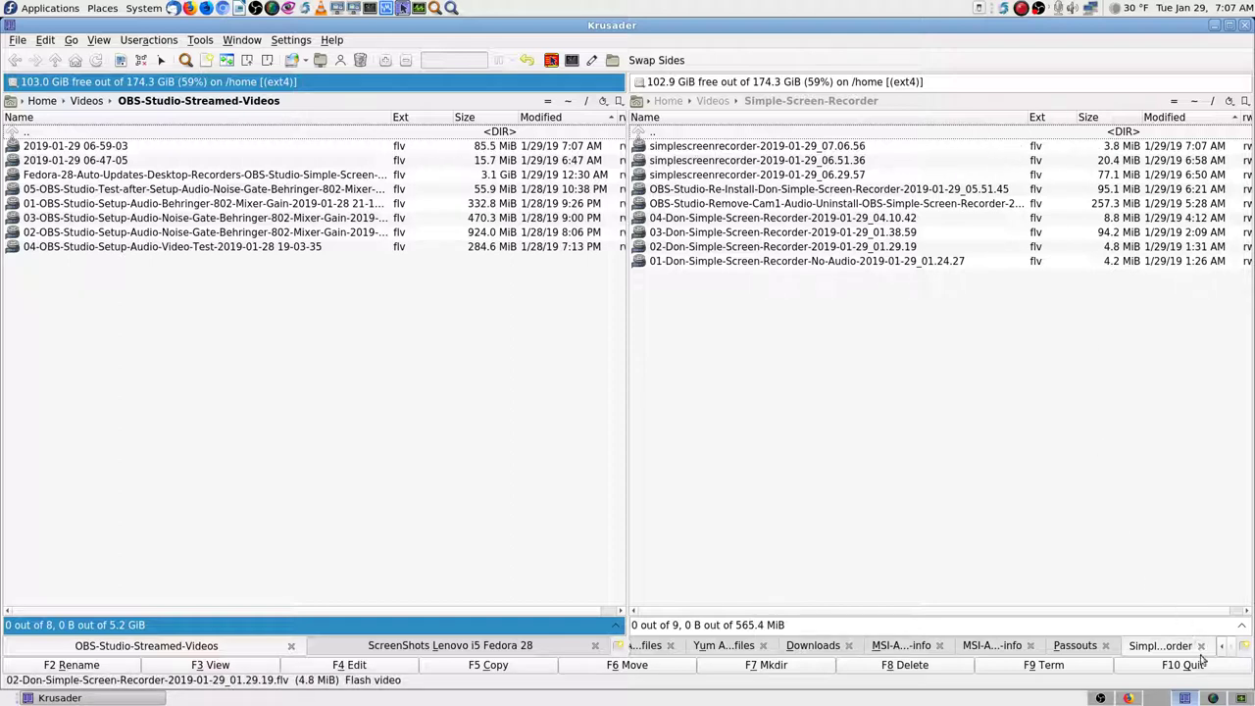
Bring up SimpleScreenRecorder's status page showing the recording at 0:01:20 and 5166 KiB.
click(1213, 698)
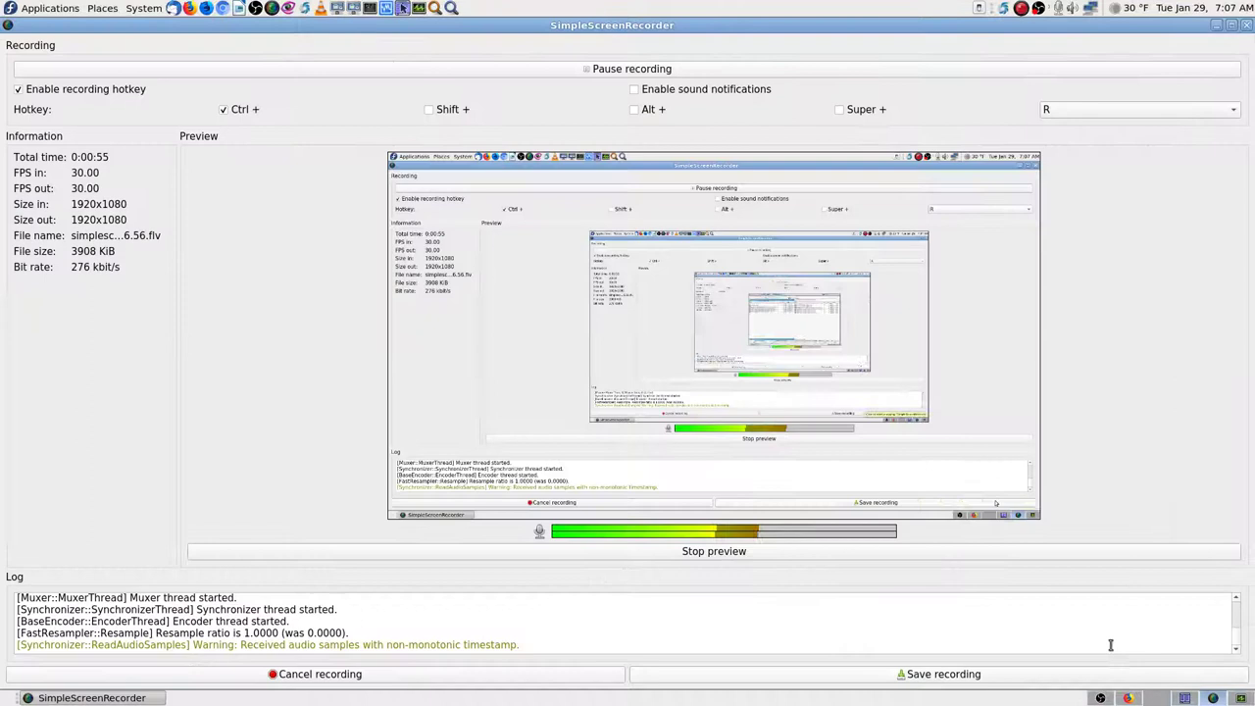
Read CPU use in System Monitor's process table: simplescreenrecorder about 17%, obs 13%.
click(1241, 699)
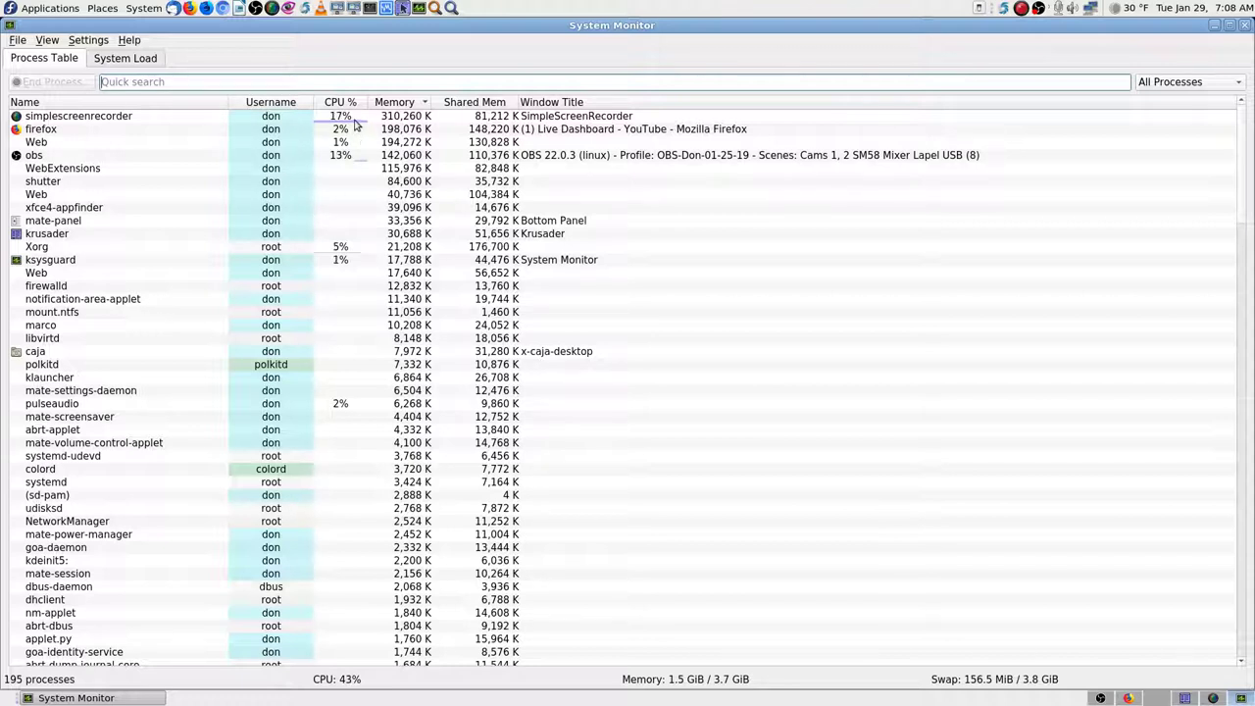
mouse_move(355, 123)
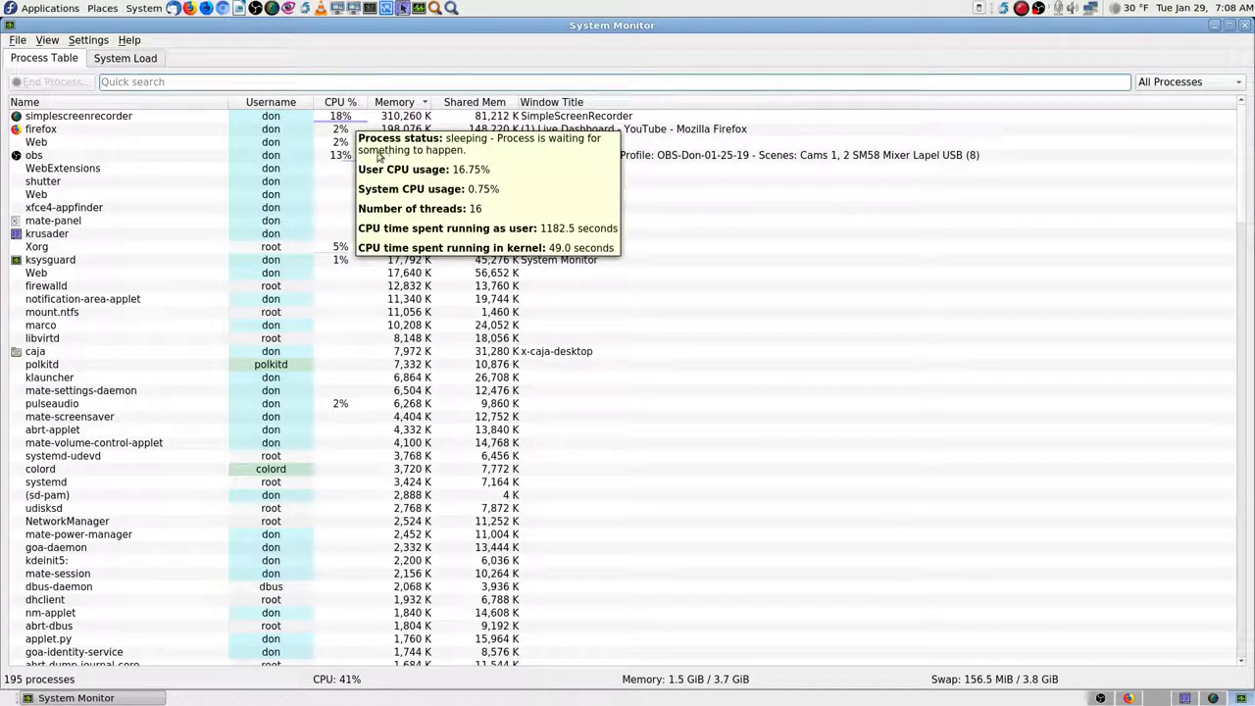
mouse_move(350, 159)
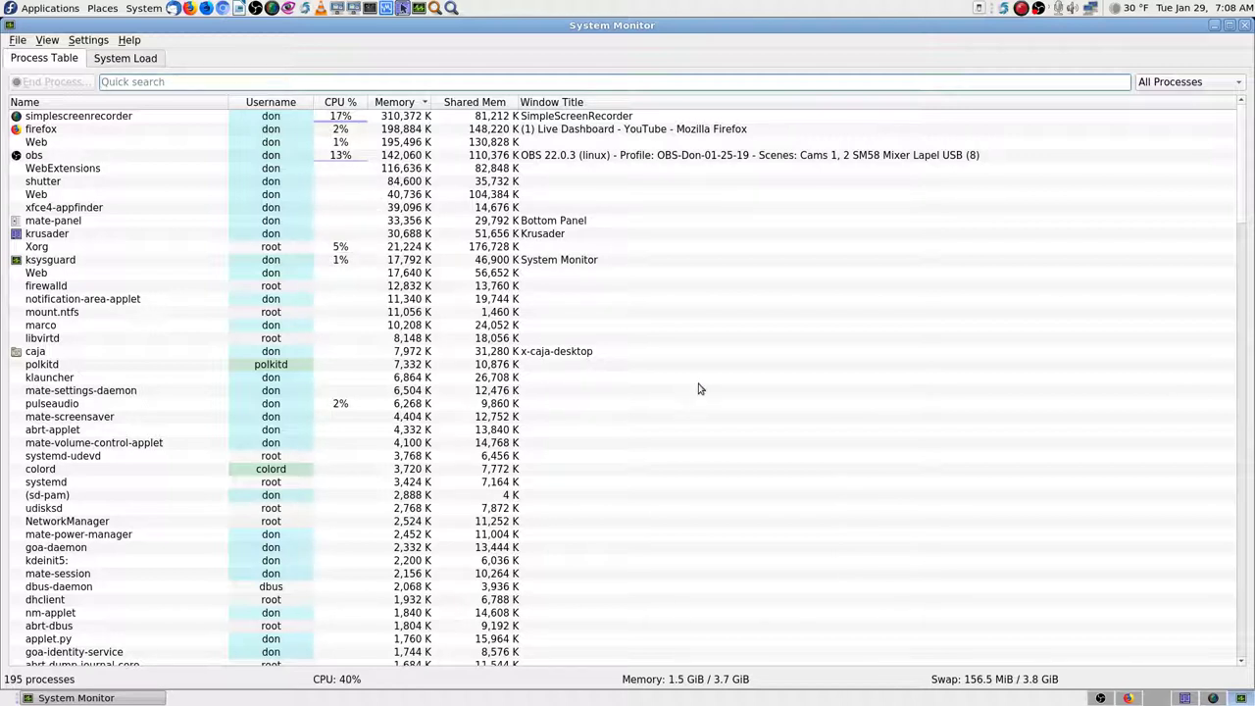
Raise OBS and switch its scene to the Cam 1 Stream camera view.
click(1100, 697)
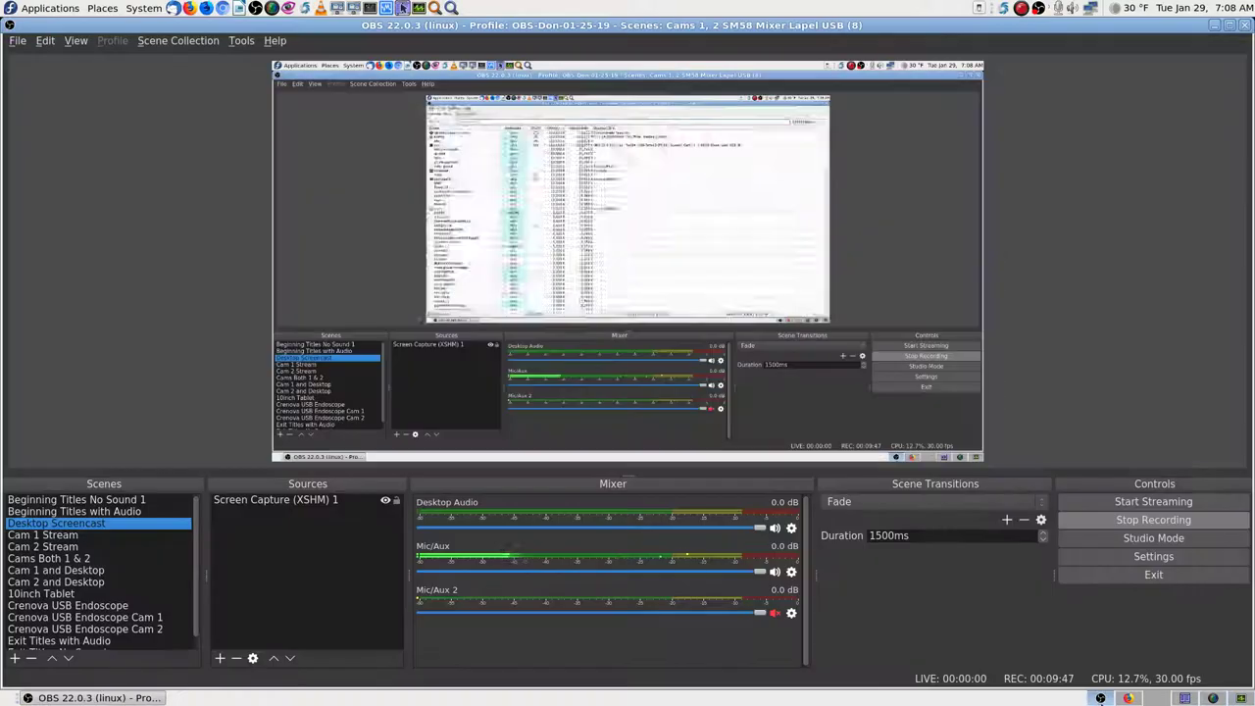
key(Down)
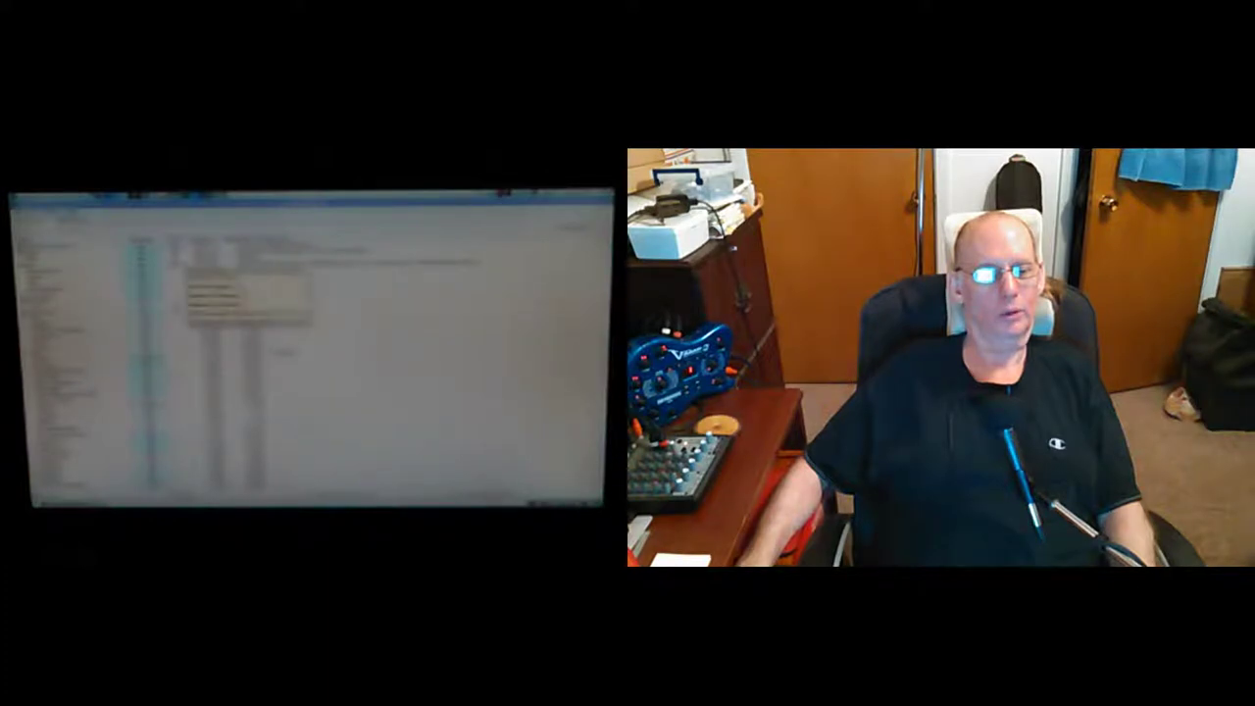
Close the process-details popup and flip the desktop between OBS and System Monitor, ending back on OBS.
click(382, 270)
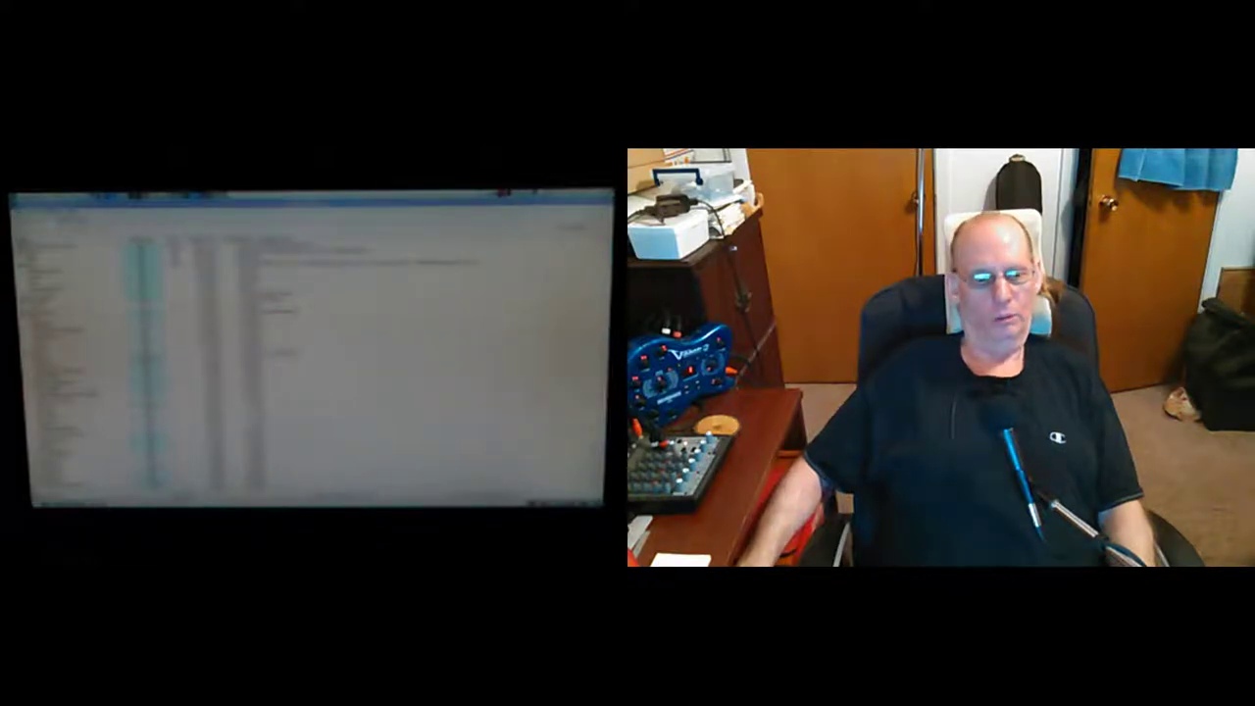
key(alt+Tab)
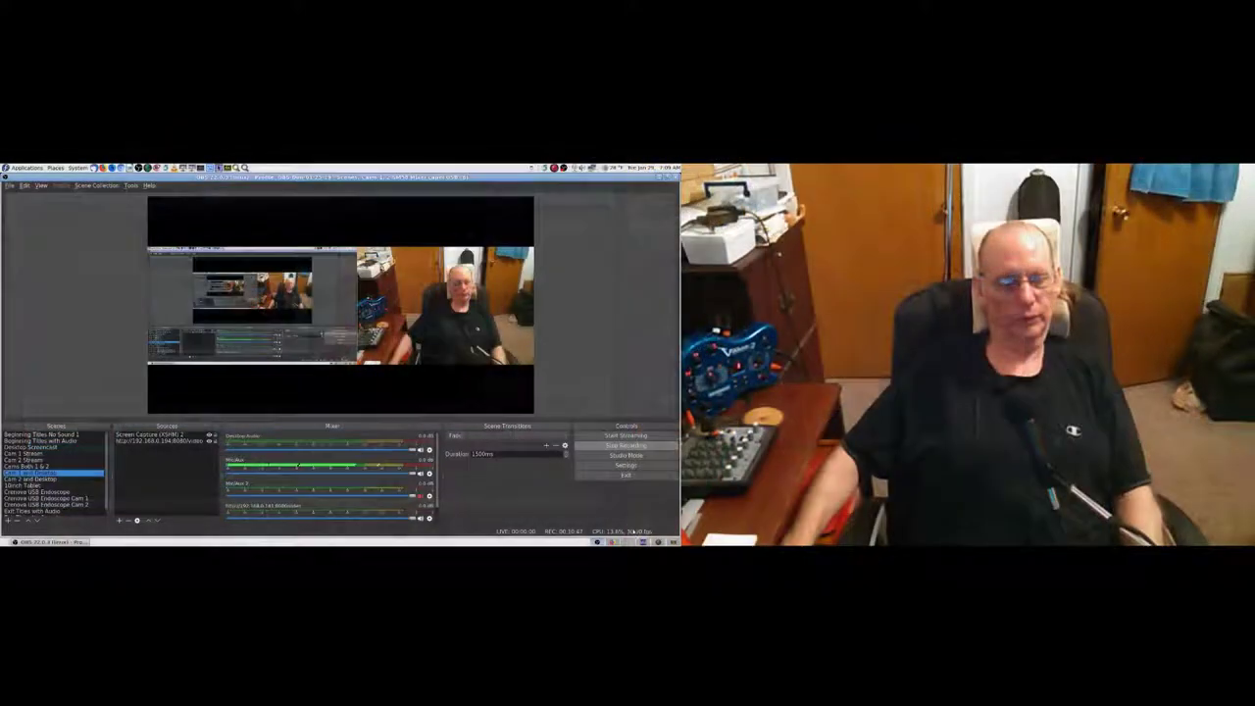
key(ctrl+alt+Right)
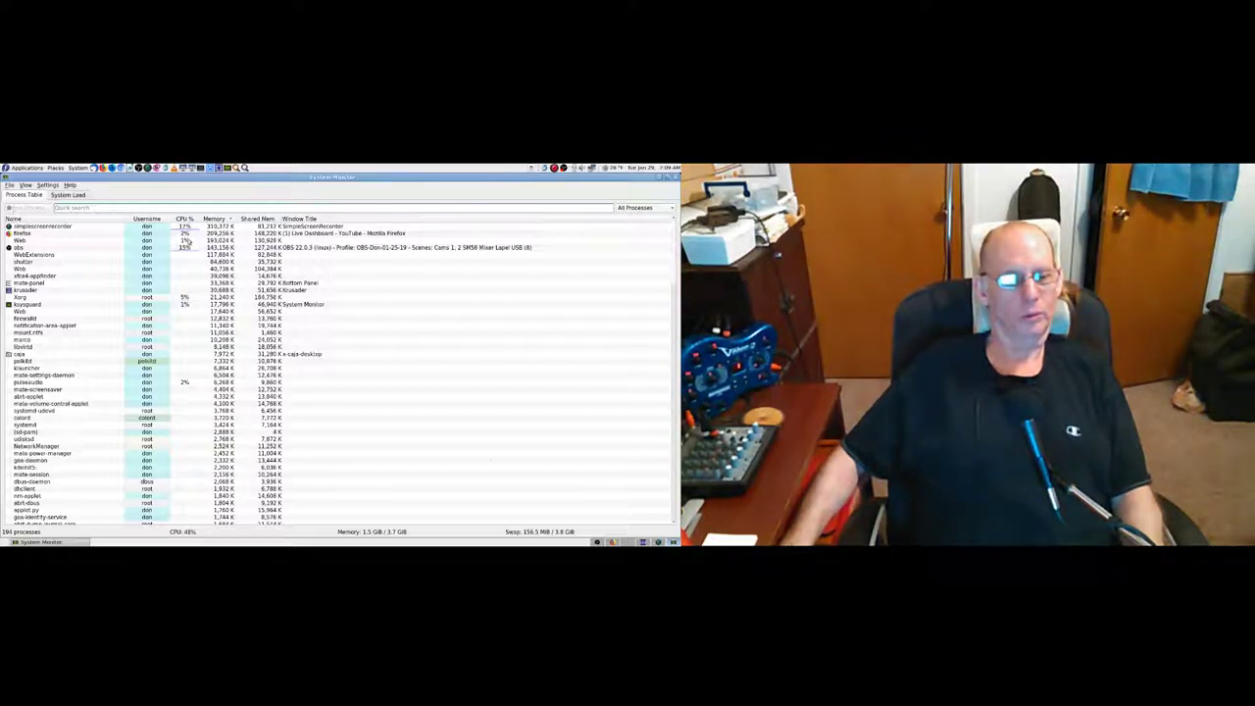
key(ctrl+q)
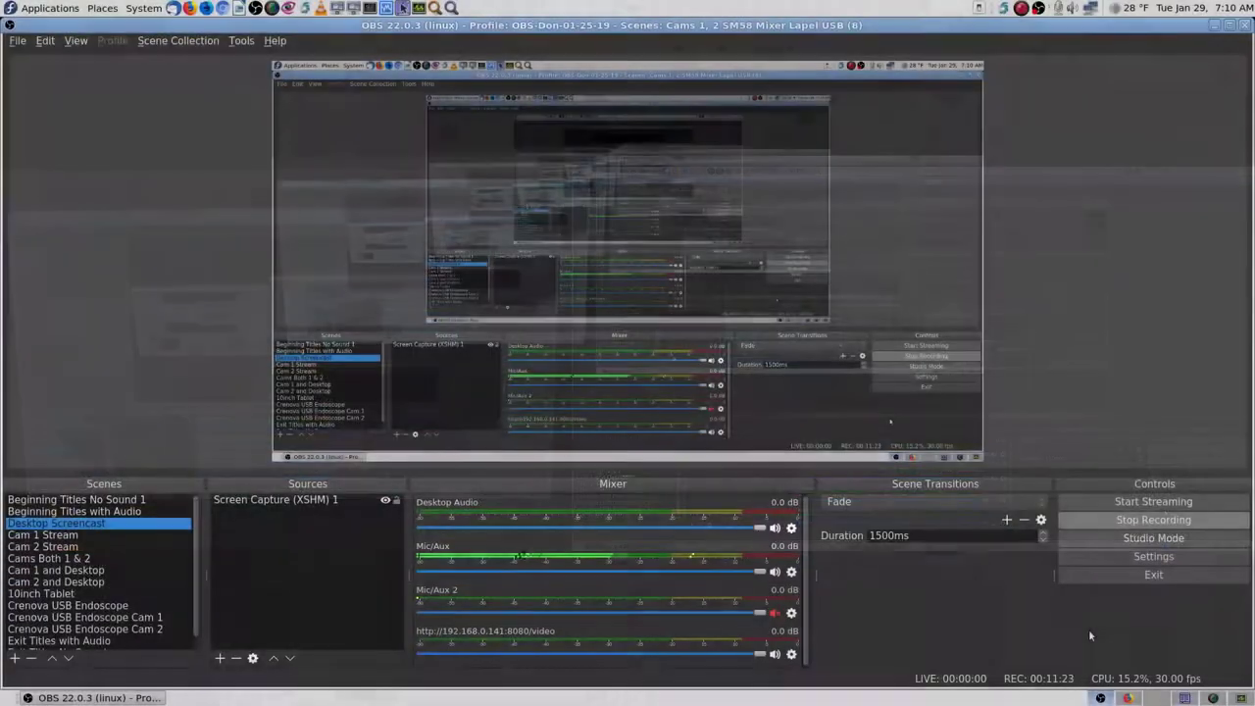
click(1214, 697)
click(650, 558)
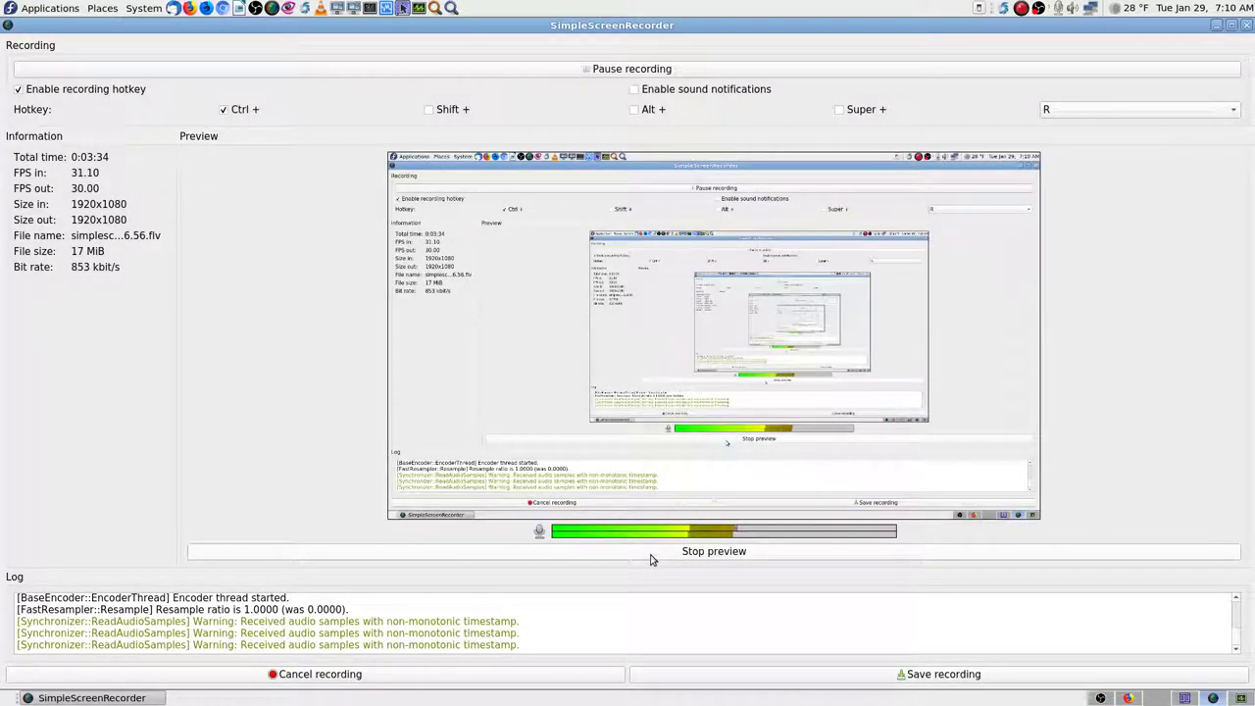
click(650, 558)
click(1242, 698)
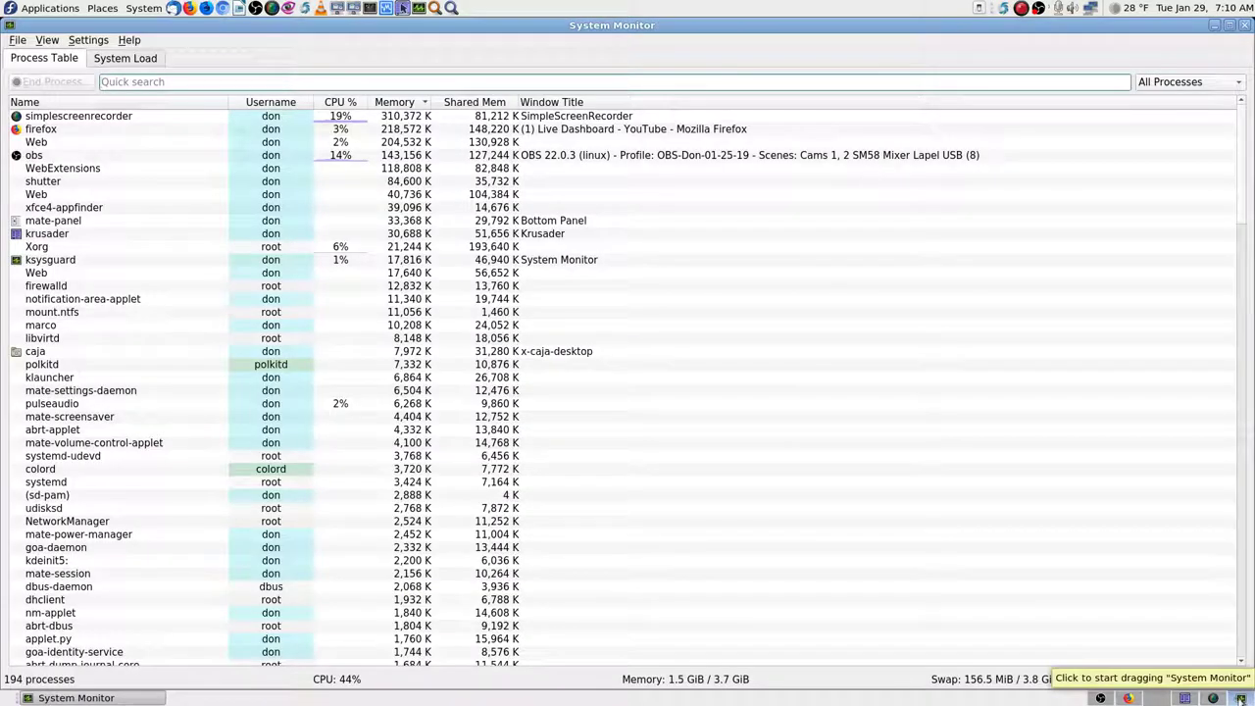
click(1119, 699)
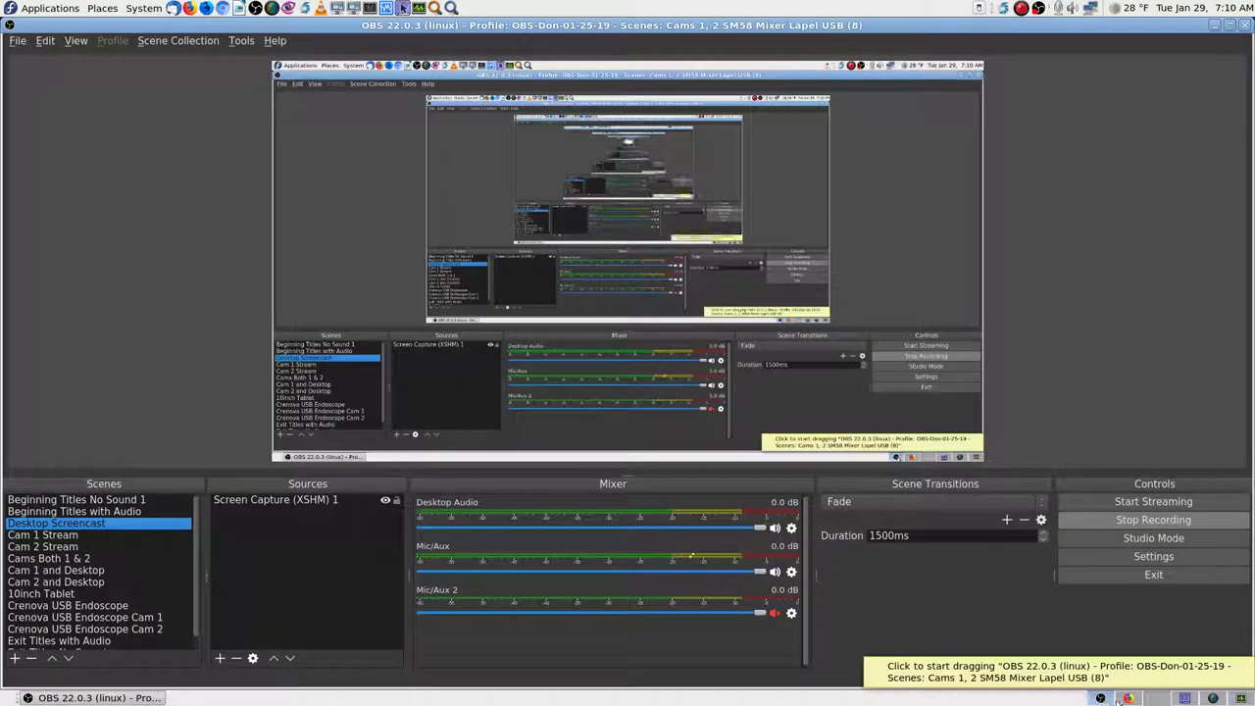
click(1130, 698)
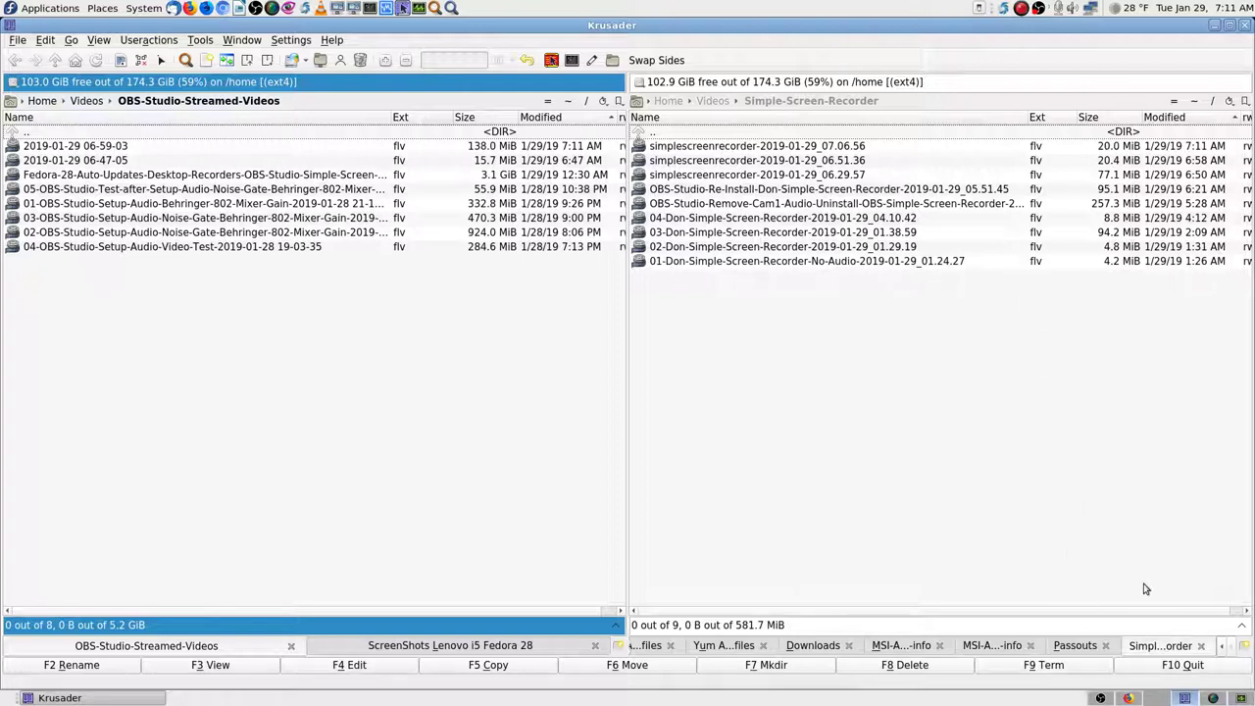
Raise SimpleScreenRecorder, toggle the live preview on and off, and save the 0:04:26 desktop recording.
click(1216, 698)
click(691, 552)
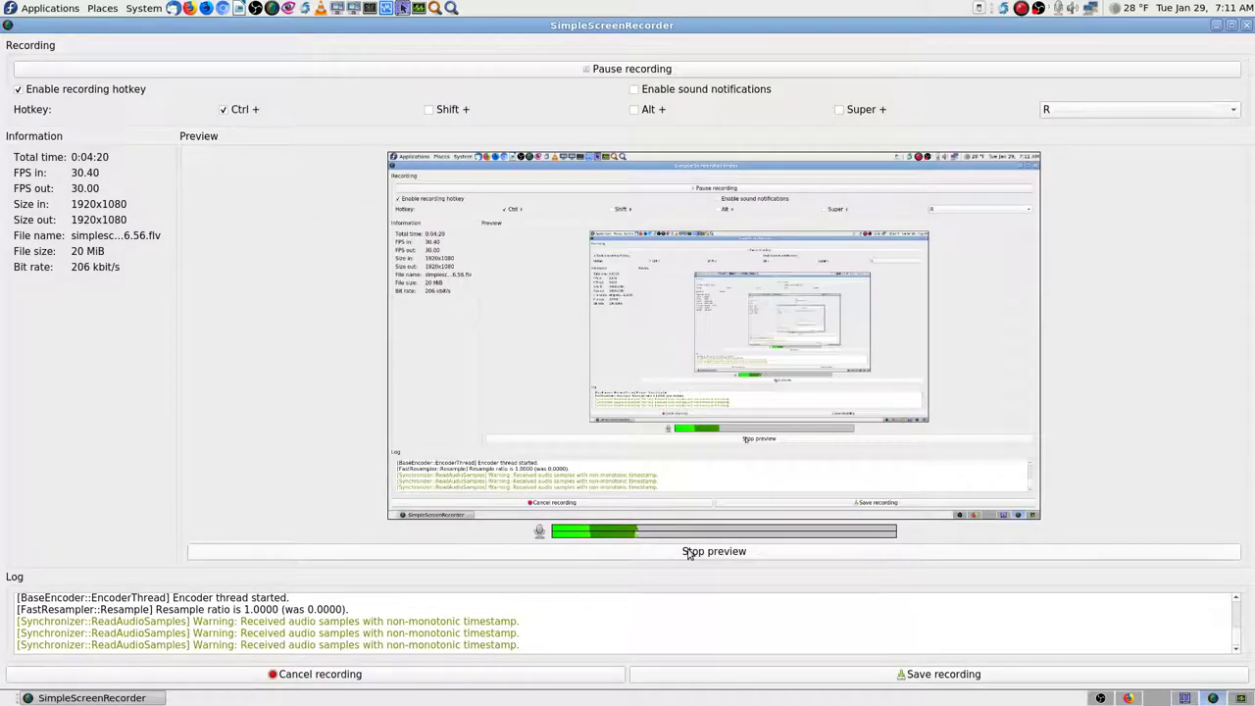
click(689, 551)
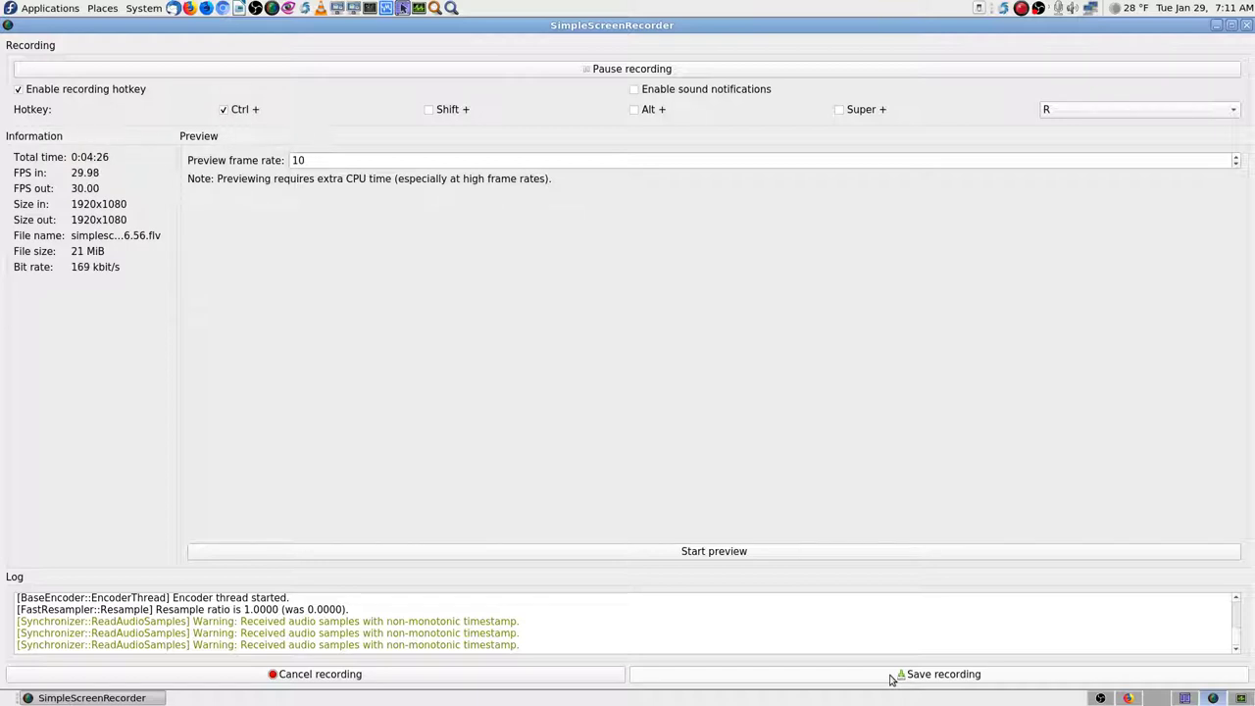
click(891, 676)
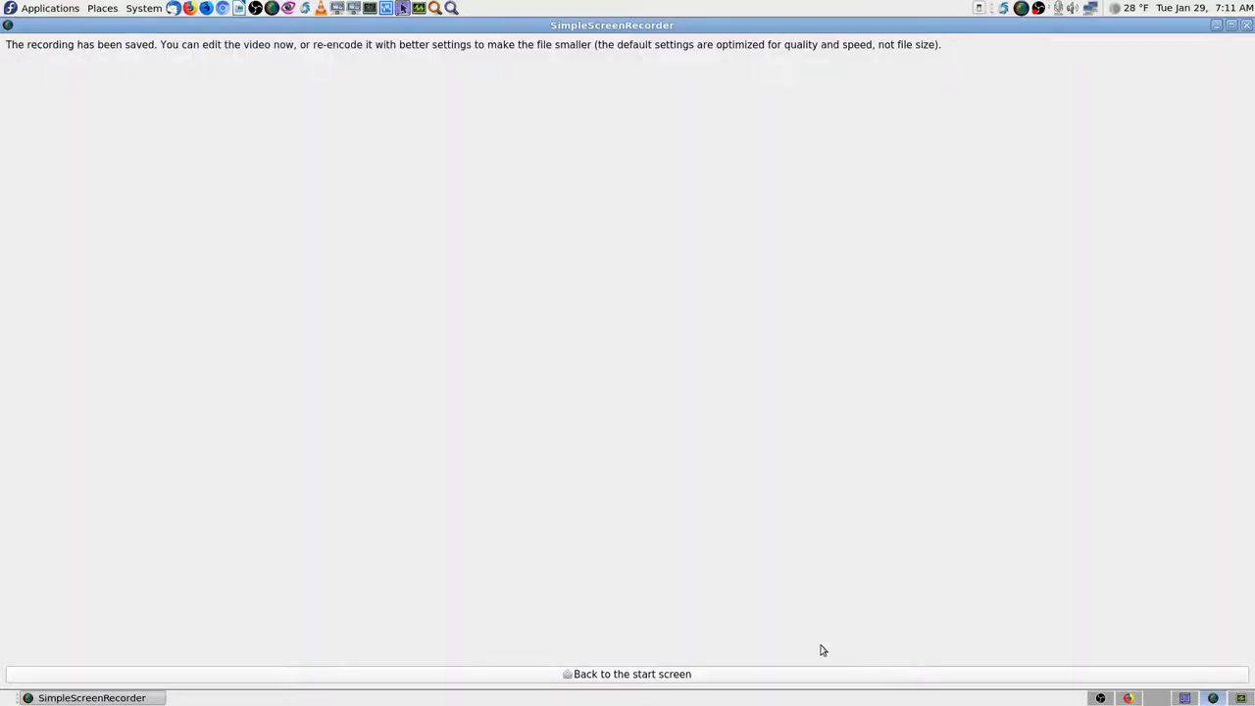
Go back to SimpleScreenRecorder's start screen, restore and centre its window, then close it.
click(673, 676)
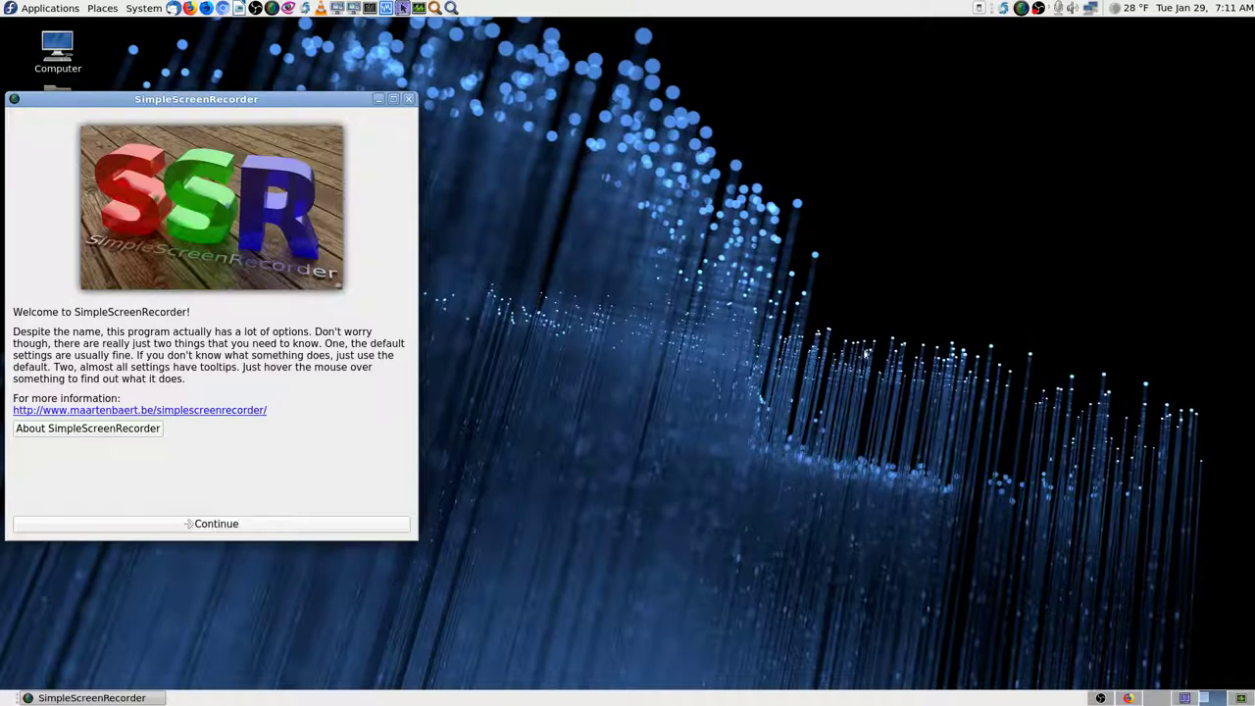
click(1231, 24)
drag(329, 102, 756, 80)
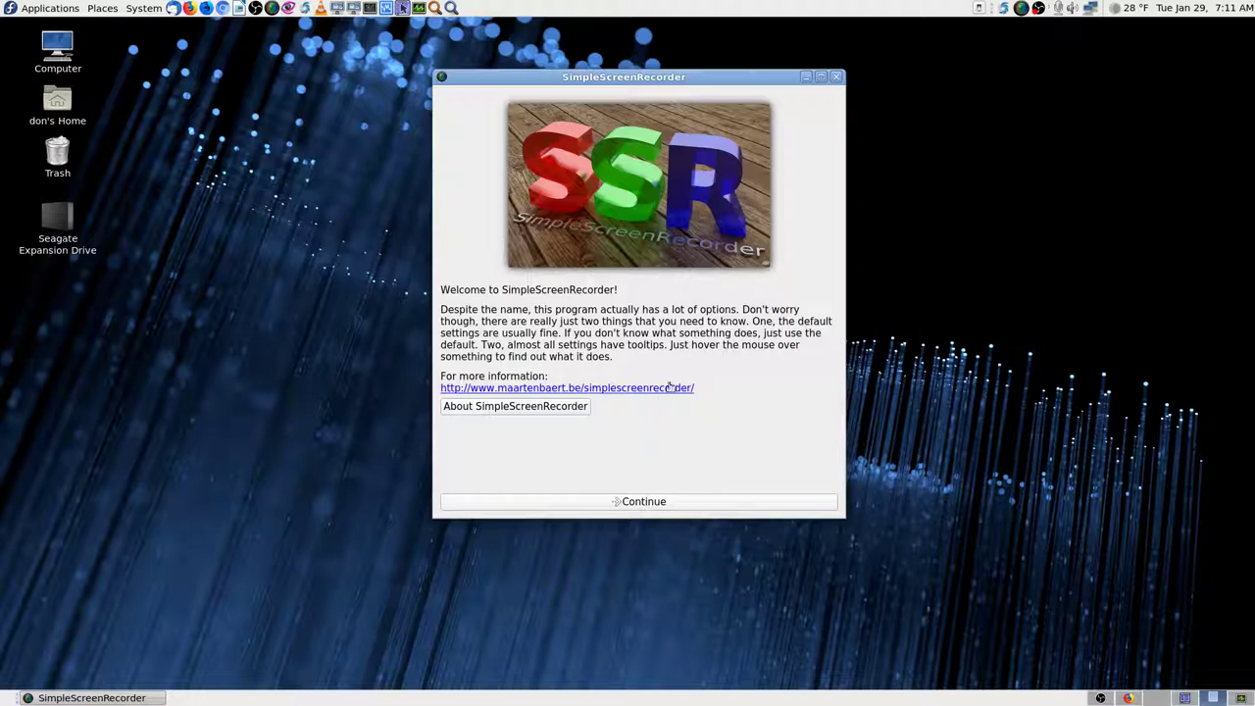
click(837, 77)
Bring OBS Studio forward and switch its scene to the Cam 1 Stream network camera feed.
click(1131, 698)
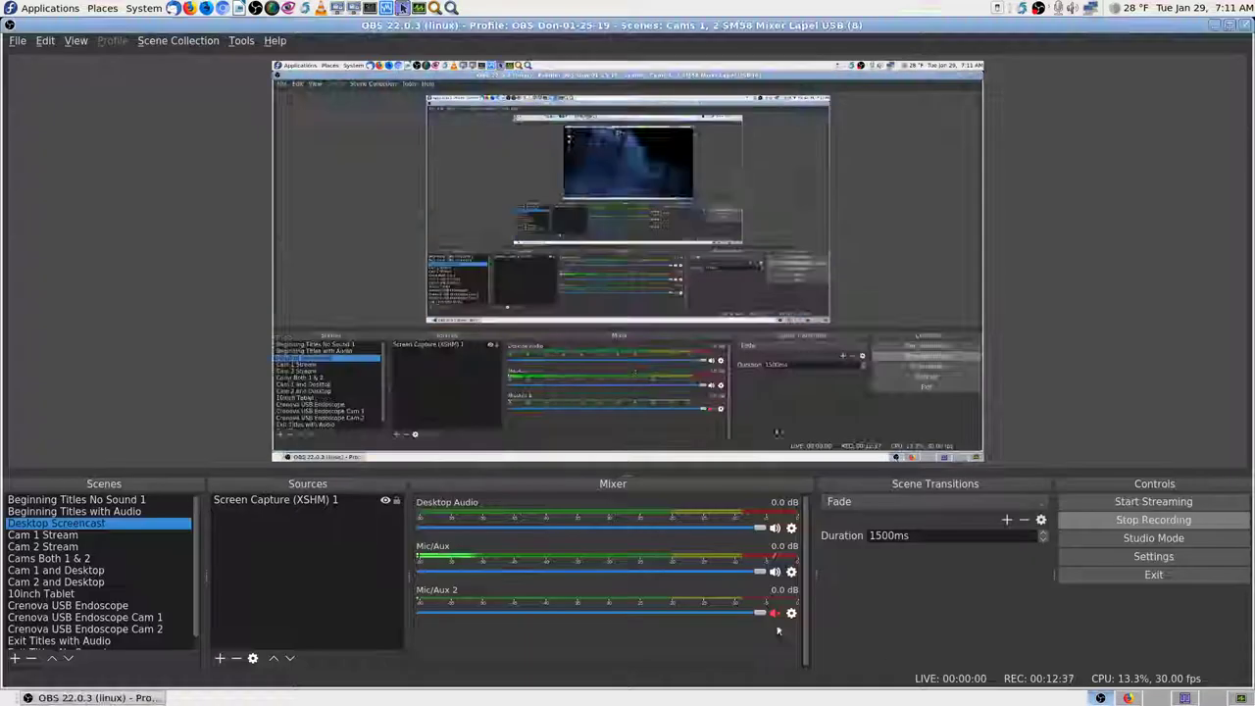
click(42, 535)
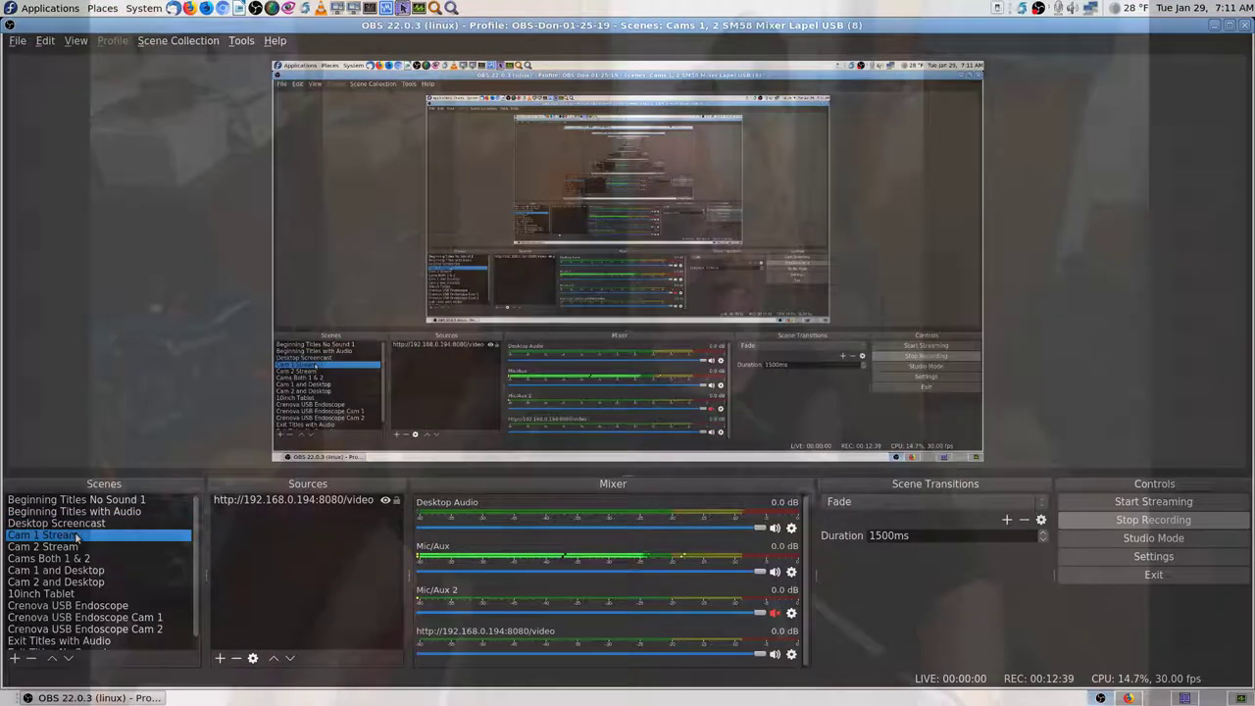